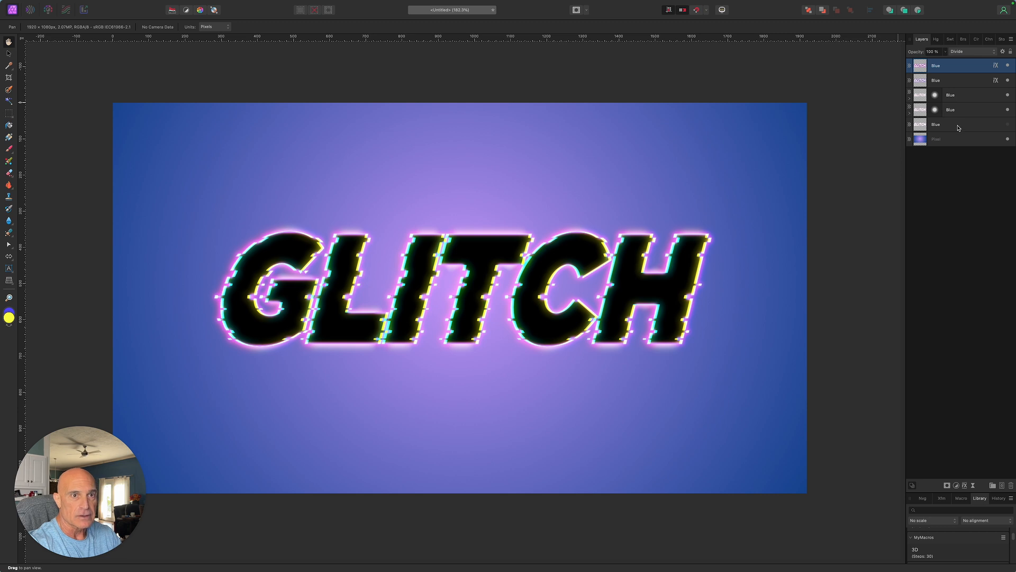
Delete the five existing Blue text layers, keeping only the gradient background layer
{"action": "left_click", "coordinate": [958, 127], "text": "shift"}
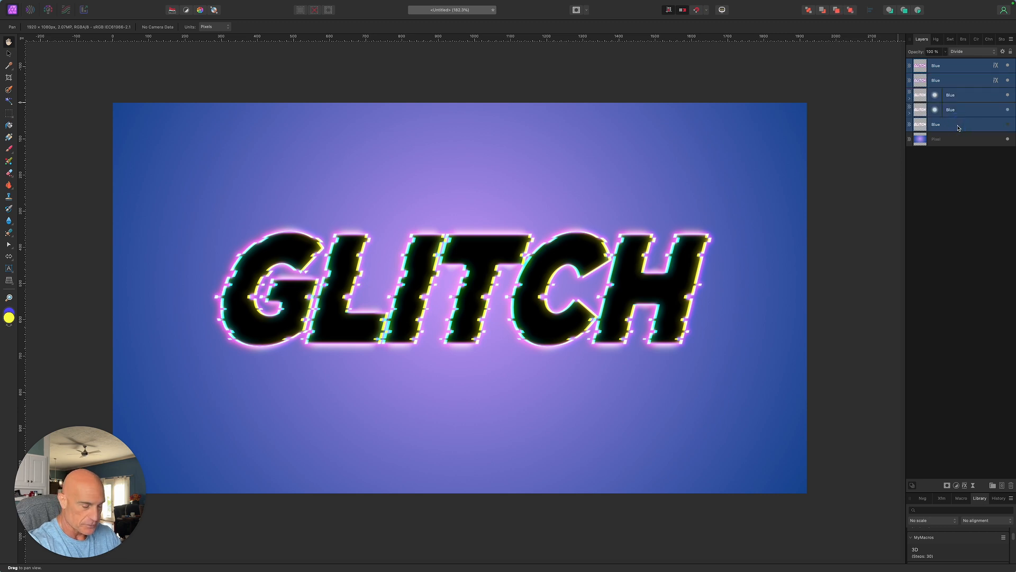
{"action": "key", "text": "Delete"}
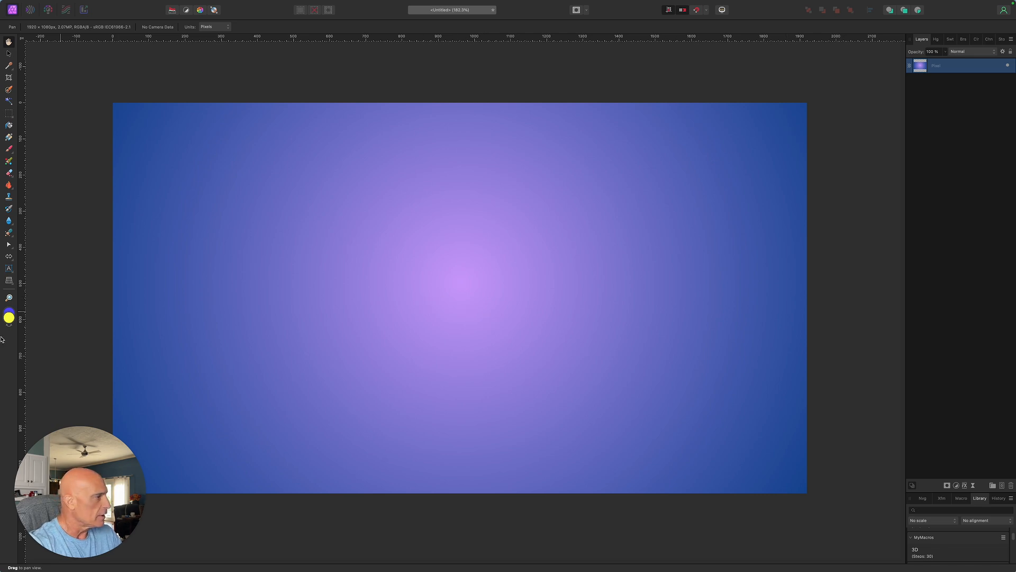
Add the artistic text "GLITCH" in Gotham Ultra at about 342 pt across the middle of the canvas
{"action": "left_click", "coordinate": [8, 270]}
{"action": "left_click_drag", "start_coordinate": [252, 265], "coordinate": [293, 344]}
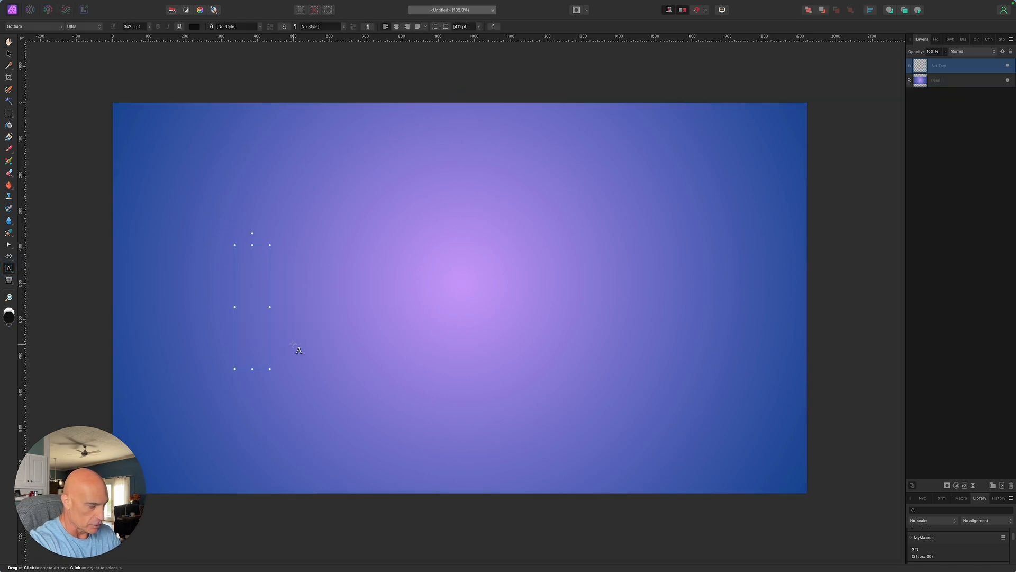
{"action": "type", "text": "GLITCH"}
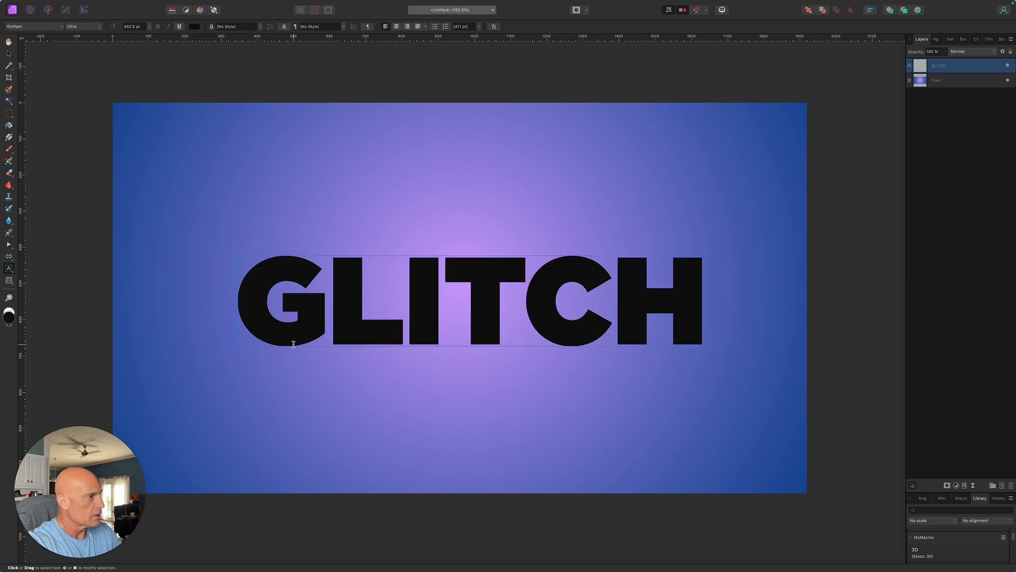
{"action": "key", "text": "Escape"}
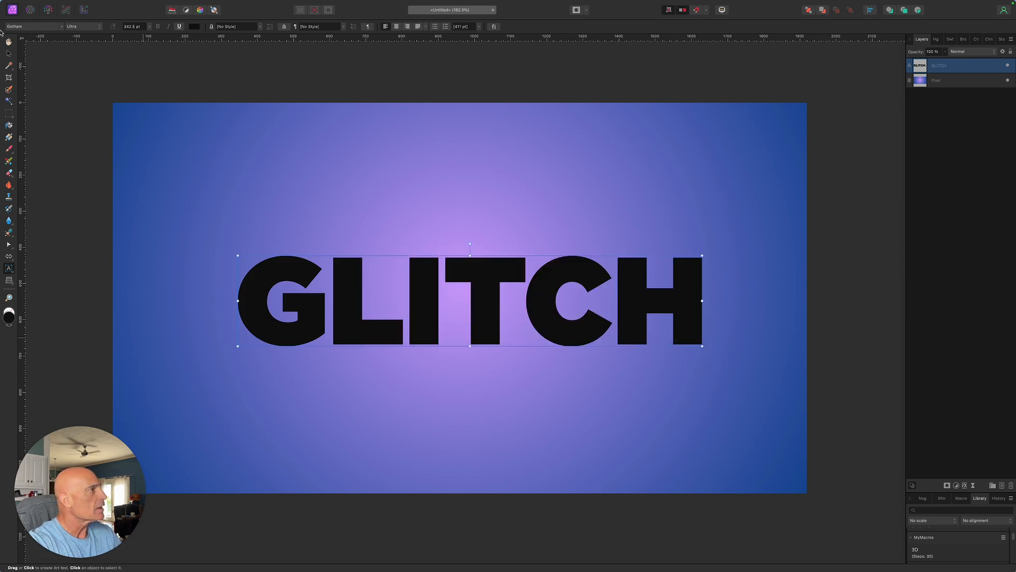
Fill the GLITCH text with white (FFFFFF) and enlarge it to about 471 pt around the middle of the canvas
{"action": "key", "text": "v"}
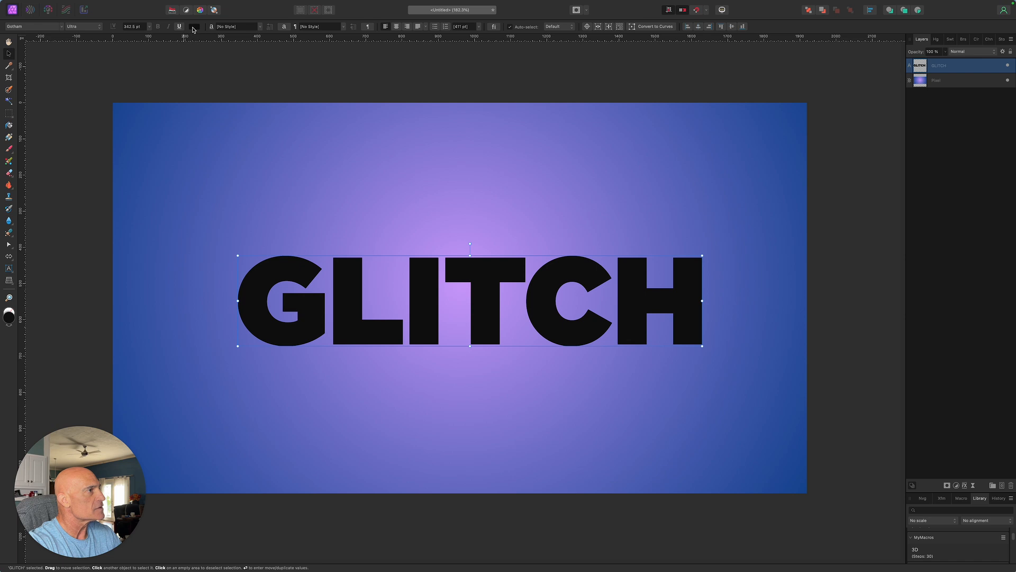
{"action": "left_click", "coordinate": [193, 26]}
{"action": "left_click", "coordinate": [232, 105]}
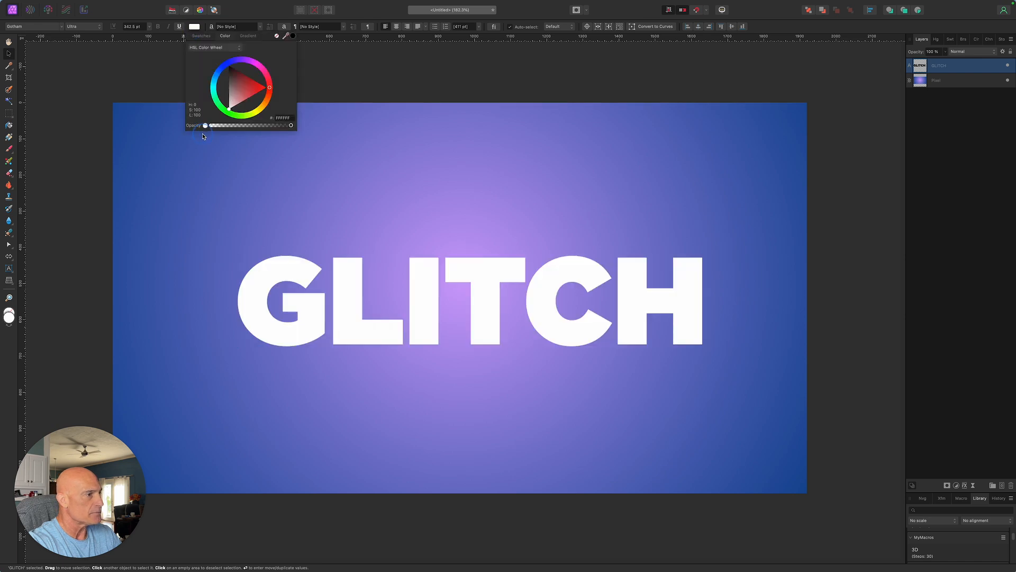
{"action": "left_click", "coordinate": [8, 58]}
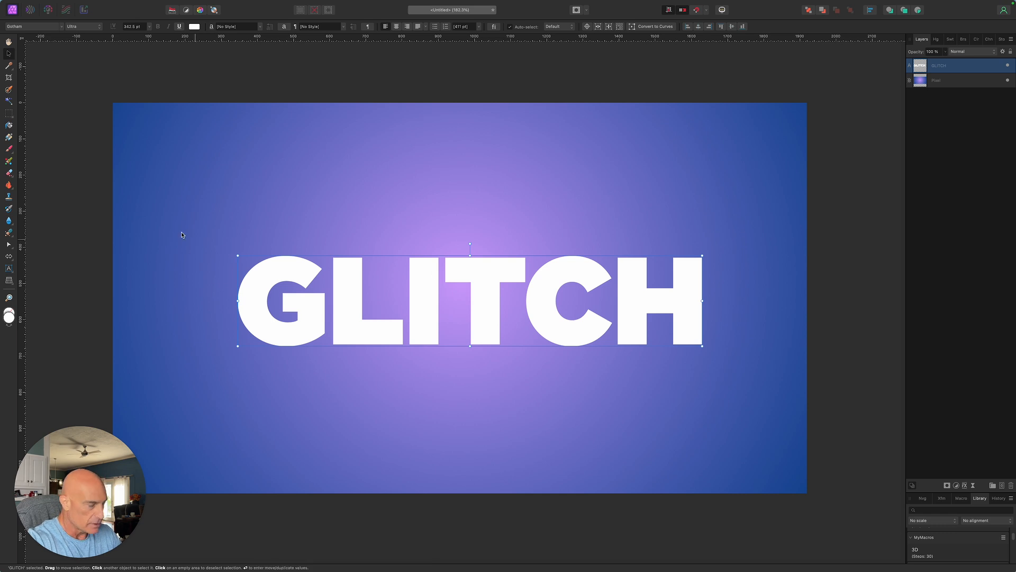
{"action": "left_click_drag", "start_coordinate": [237, 256], "coordinate": [198, 221]}
{"action": "left_click_drag", "start_coordinate": [399, 308], "coordinate": [405, 309]}
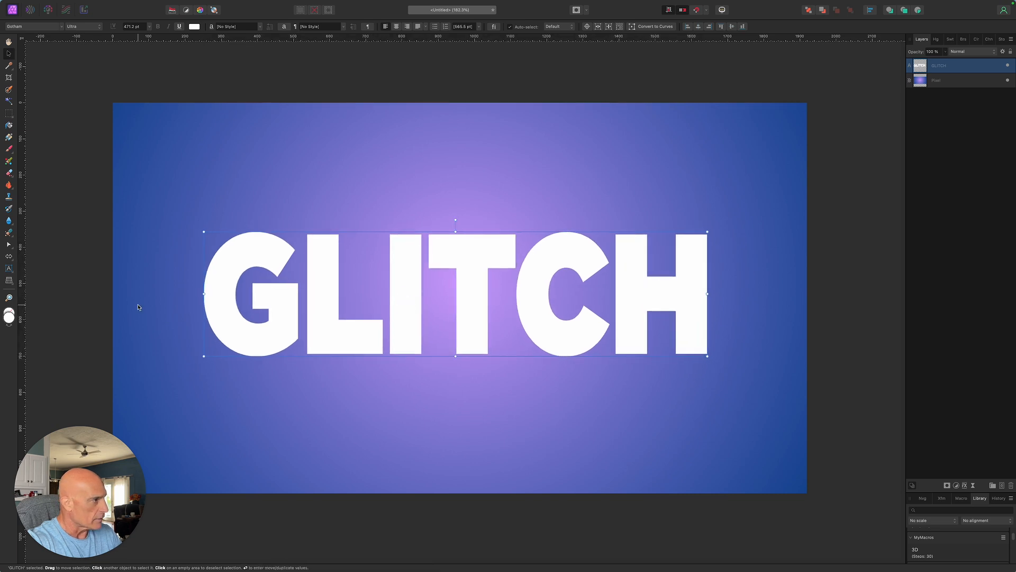
Slant the GLITCH text to the right with the Perspective tool, apply it, and recentre the text on the canvas
{"action": "left_click", "coordinate": [9, 281]}
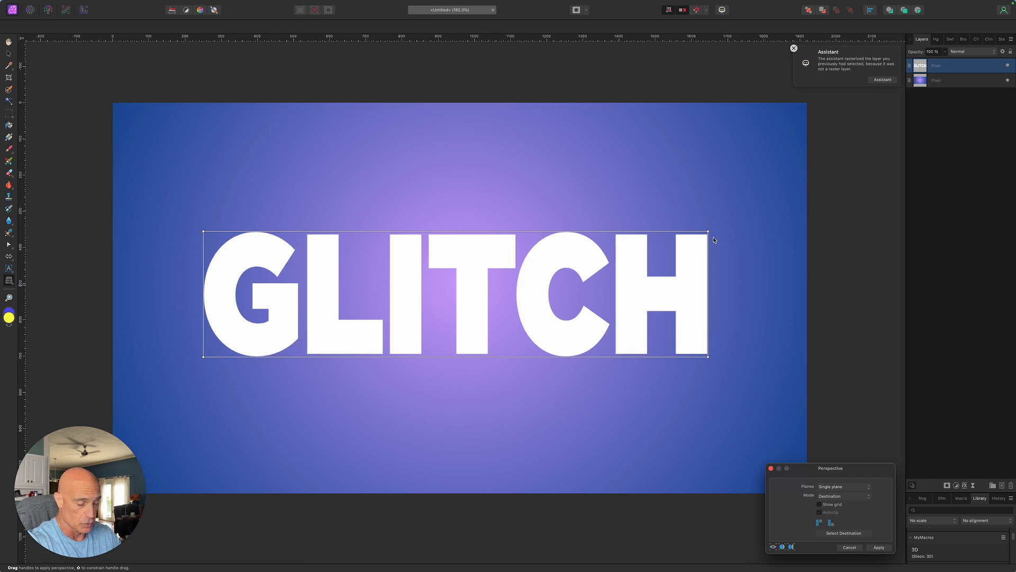
{"action": "left_click_drag", "start_coordinate": [708, 234], "coordinate": [731, 234]}
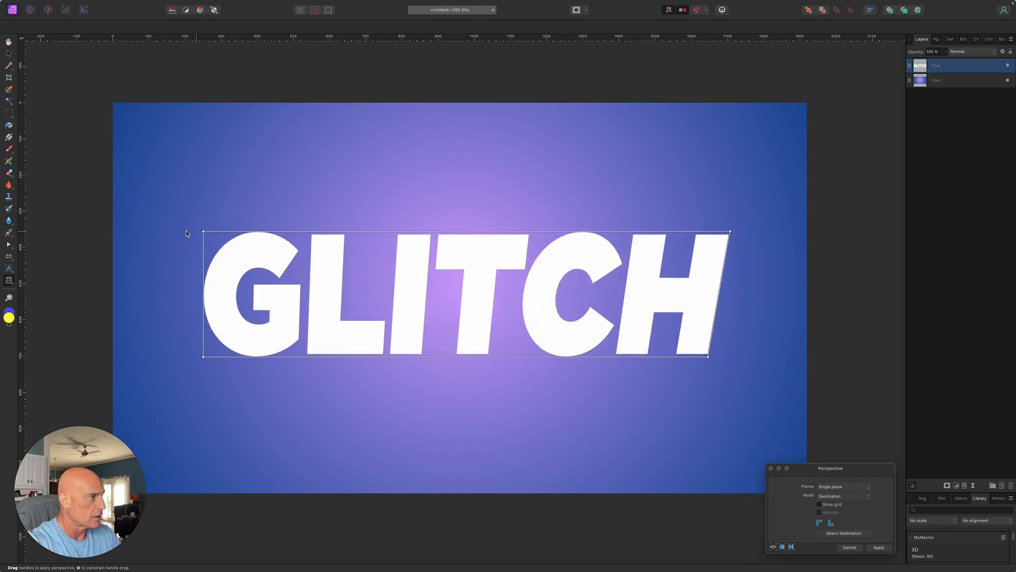
{"action": "left_click_drag", "start_coordinate": [204, 233], "coordinate": [229, 235]}
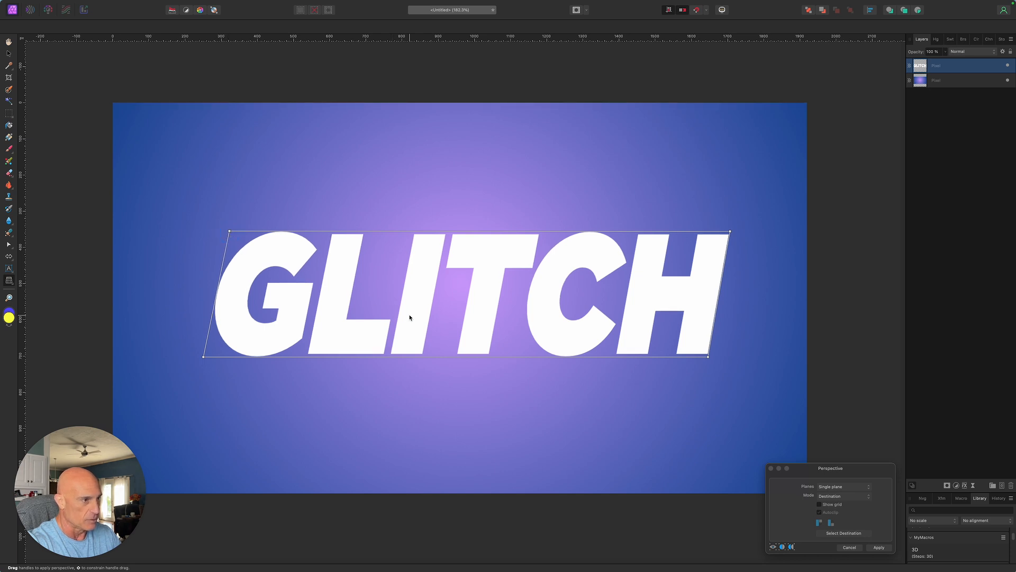
{"action": "left_click", "coordinate": [887, 549]}
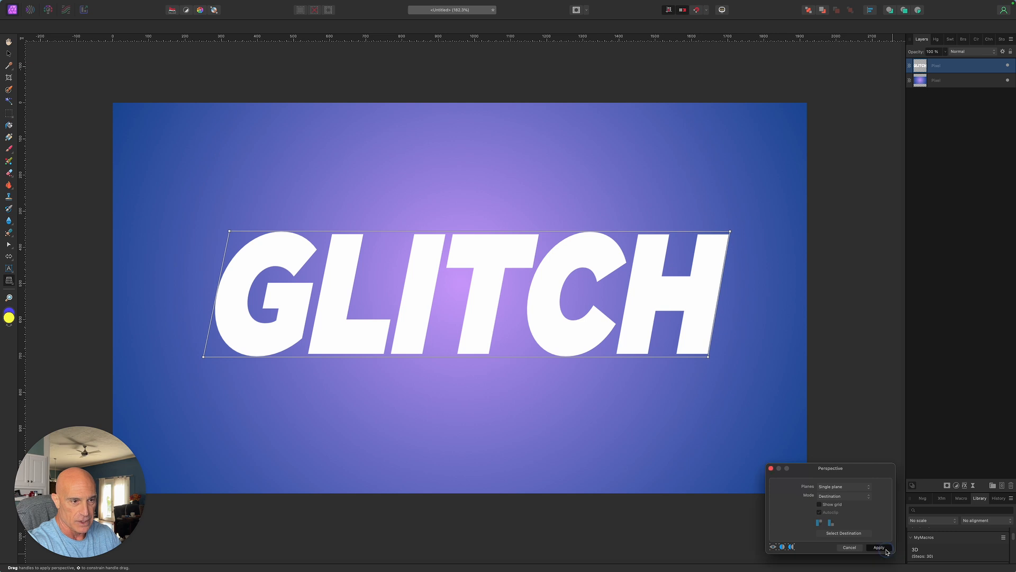
{"action": "left_click_drag", "start_coordinate": [475, 320], "coordinate": [462, 320]}
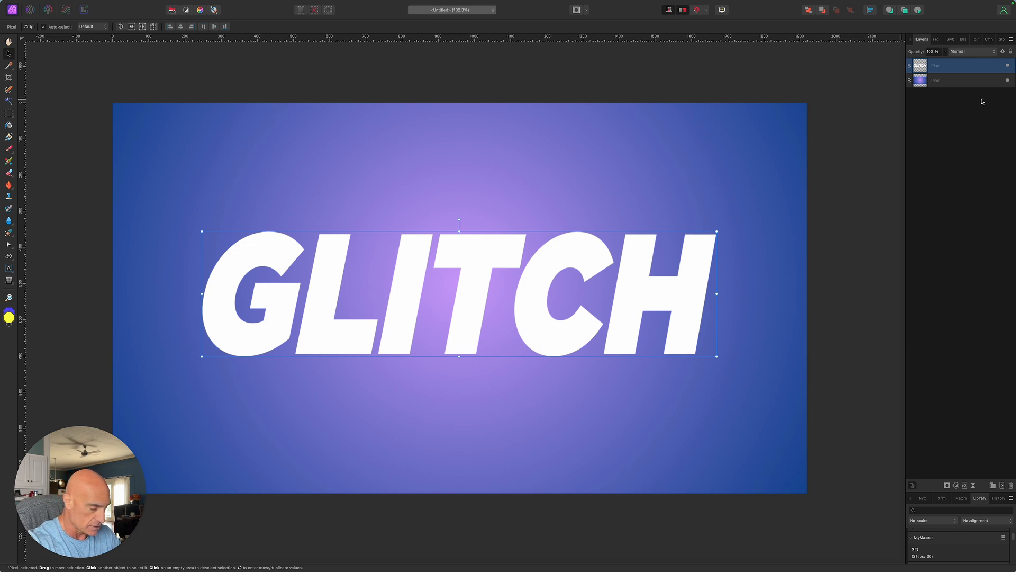
Duplicate the slanted GLITCH layer twice to get three stacked copies
{"action": "key", "text": "super+j"}
{"action": "key", "text": "super+j"}
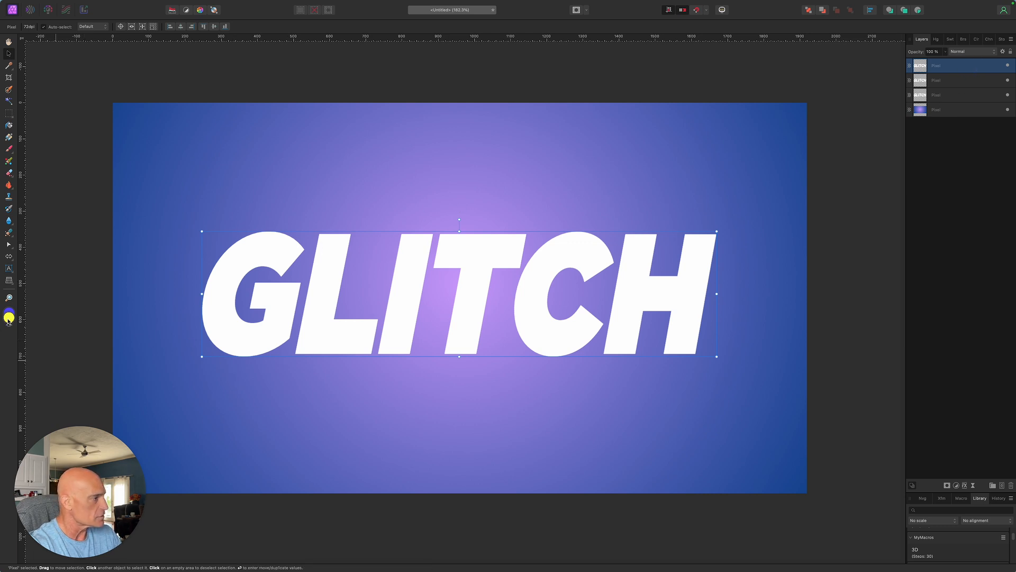
Flood-fill all six letters on the topmost GLITCH layer with red (FE1515)
{"action": "left_click", "coordinate": [9, 320]}
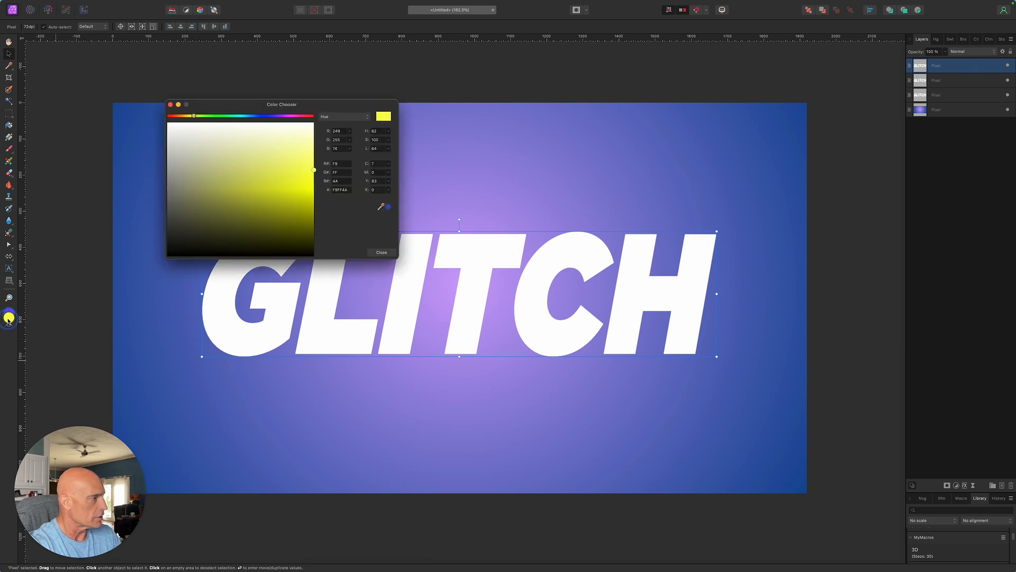
{"action": "left_click", "coordinate": [312, 117]}
{"action": "left_click_drag", "start_coordinate": [313, 119], "coordinate": [168, 117]}
{"action": "left_click", "coordinate": [313, 184]}
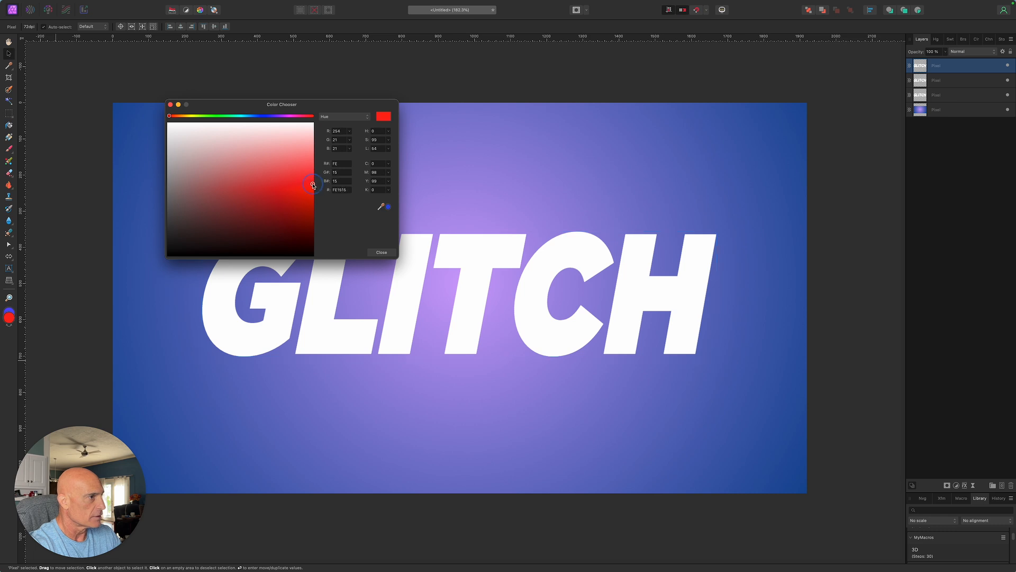
{"action": "left_click", "coordinate": [382, 253]}
{"action": "left_click", "coordinate": [8, 125]}
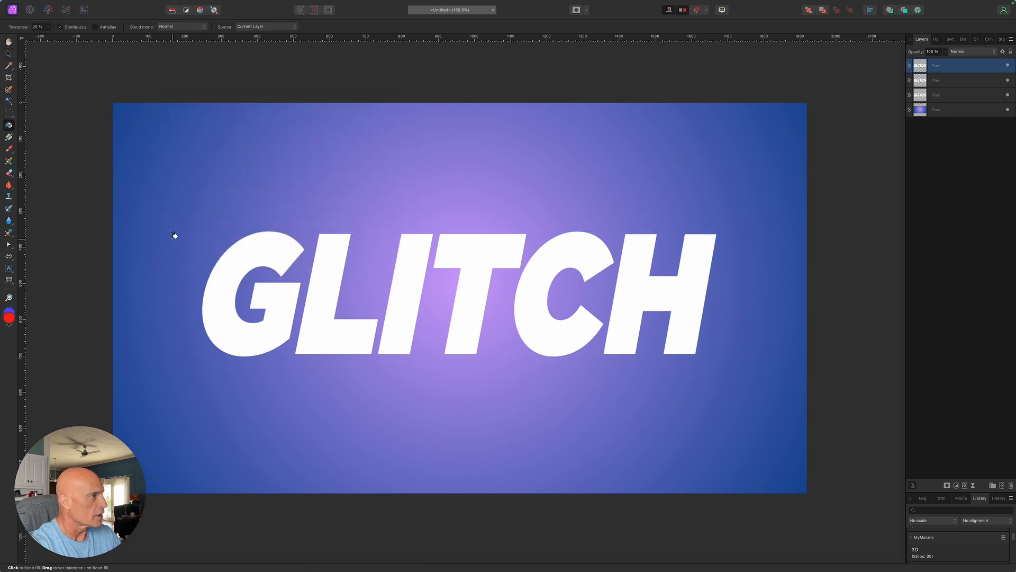
{"action": "left_click", "coordinate": [251, 256]}
{"action": "left_click", "coordinate": [335, 256]}
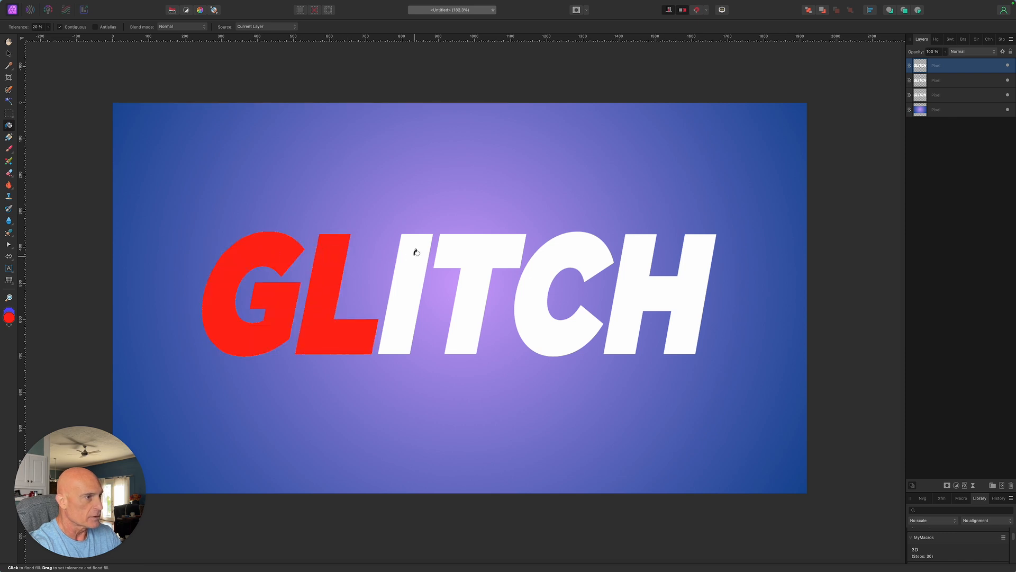
{"action": "left_click", "coordinate": [416, 252]}
{"action": "left_click", "coordinate": [491, 249]}
{"action": "left_click", "coordinate": [587, 252]}
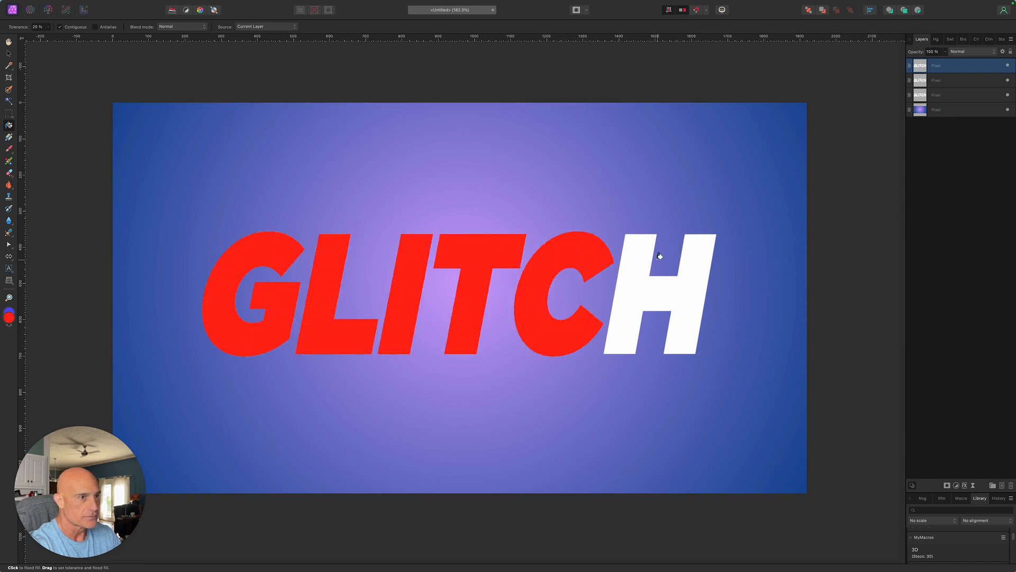
{"action": "left_click", "coordinate": [644, 255]}
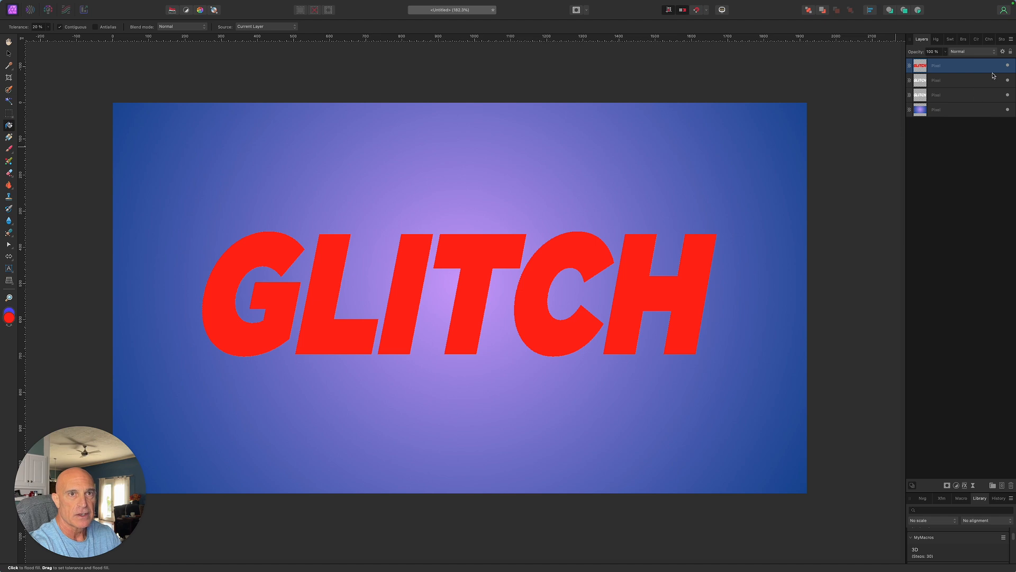
Hide the red layer and flood-fill all six letters on the second GLITCH layer with blue (4573FF)
{"action": "left_click", "coordinate": [1008, 67]}
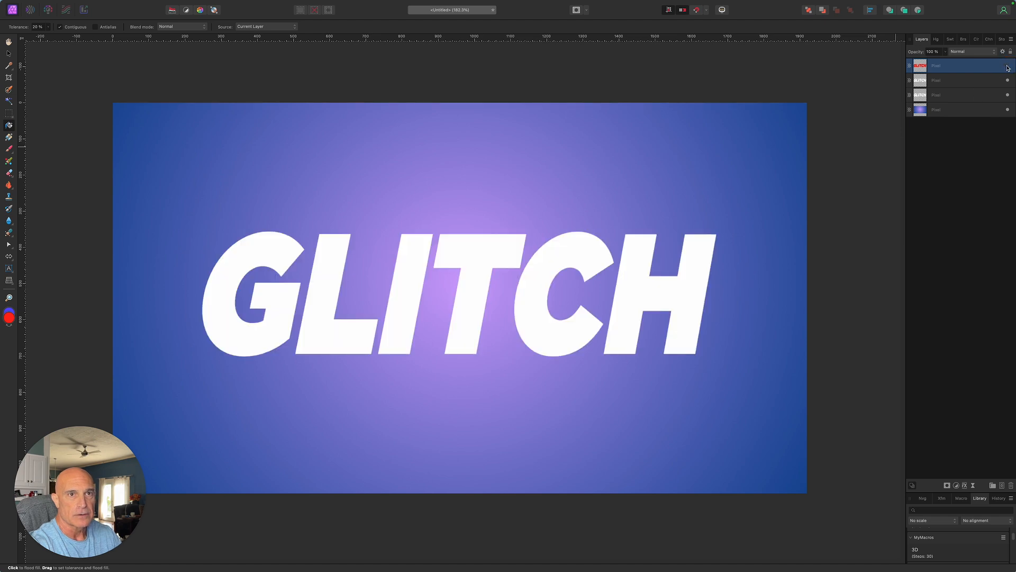
{"action": "left_click", "coordinate": [968, 83]}
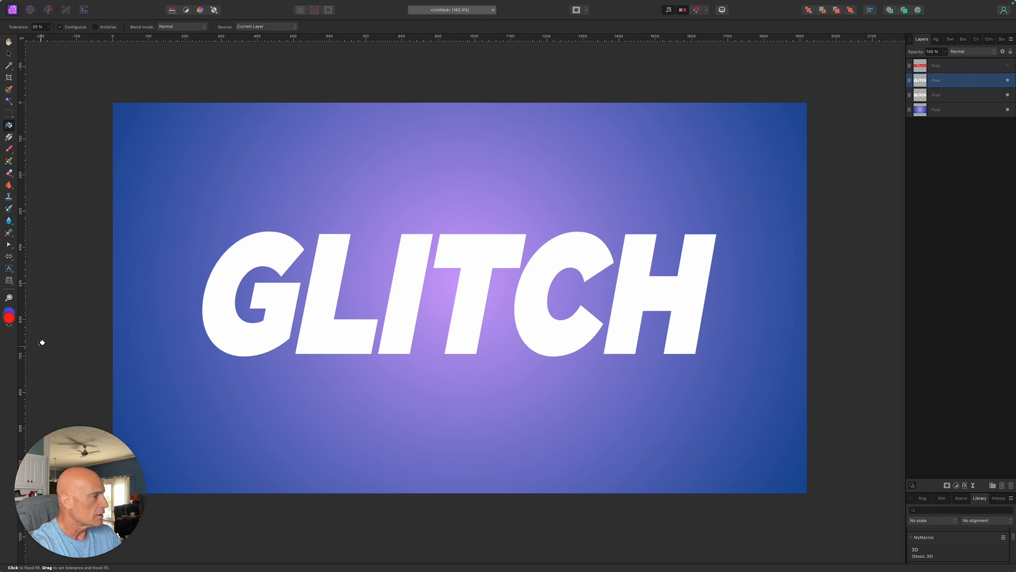
{"action": "double_click", "coordinate": [9, 320]}
{"action": "left_click_drag", "start_coordinate": [256, 115], "coordinate": [259, 116]}
{"action": "left_click", "coordinate": [309, 169]}
{"action": "left_click_drag", "start_coordinate": [310, 170], "coordinate": [315, 173]}
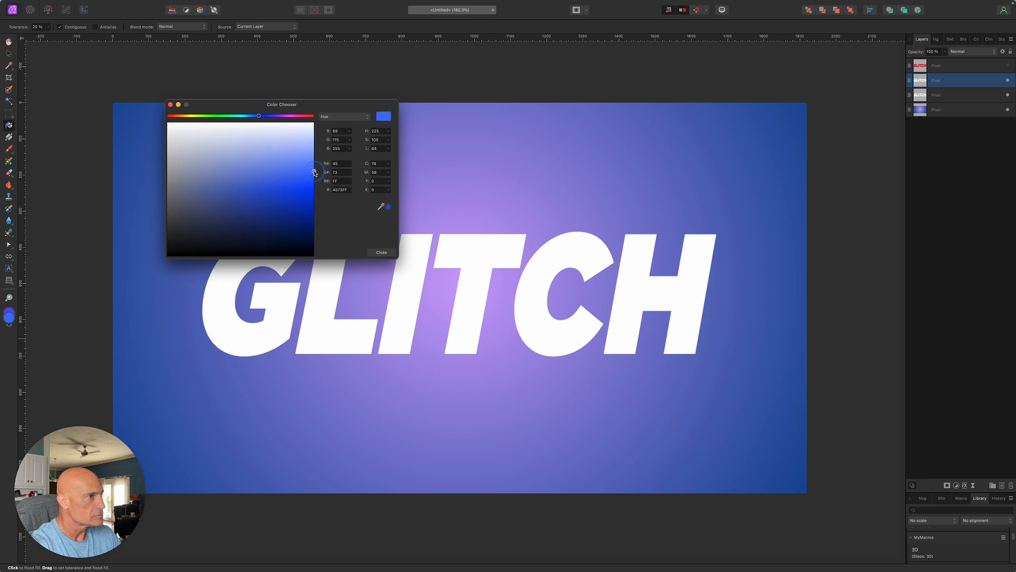
{"action": "left_click", "coordinate": [379, 252]}
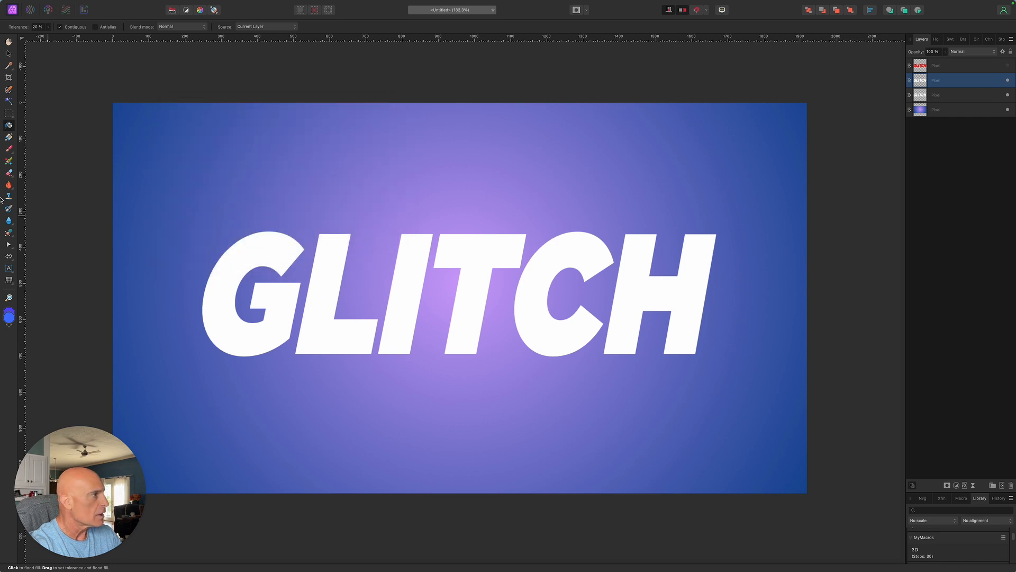
{"action": "left_click", "coordinate": [248, 253]}
{"action": "left_click", "coordinate": [355, 246]}
{"action": "left_click", "coordinate": [410, 249]}
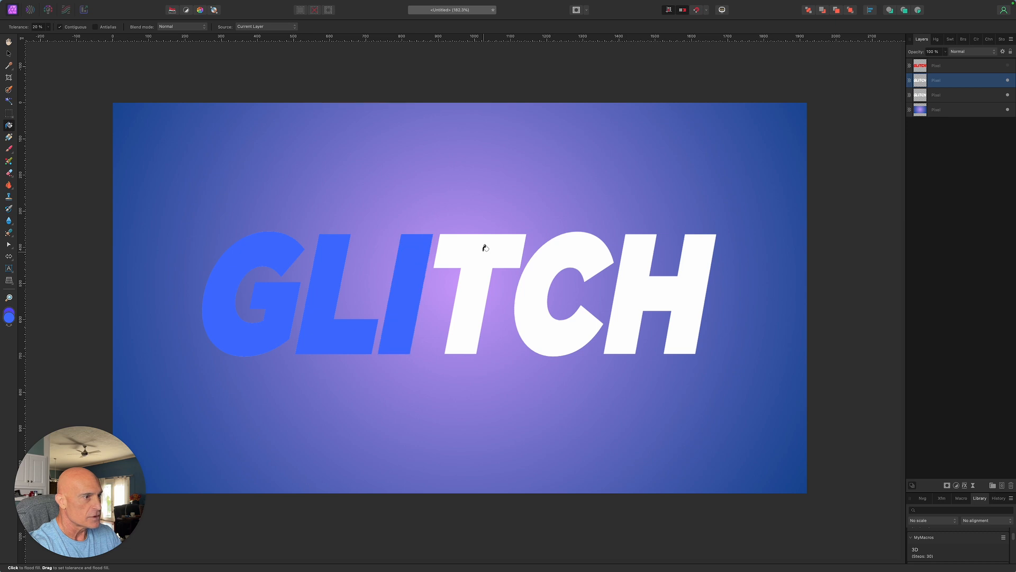
{"action": "left_click", "coordinate": [486, 247]}
{"action": "left_click", "coordinate": [583, 247]}
{"action": "left_click", "coordinate": [637, 250]}
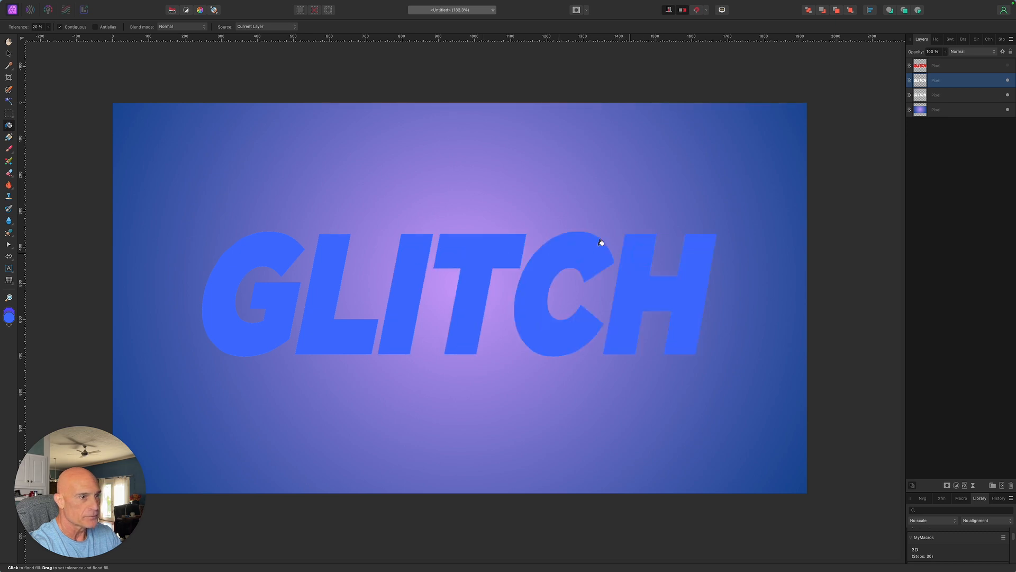
Show the red layer again and move the white GLITCH layer to the top of the layer stack
{"action": "left_click", "coordinate": [9, 54]}
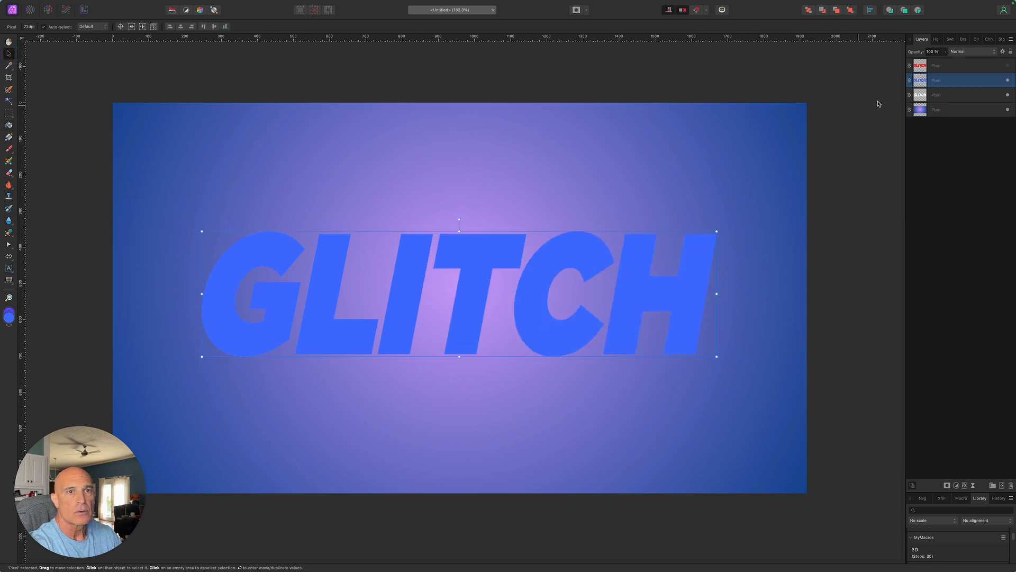
{"action": "left_click", "coordinate": [1008, 66]}
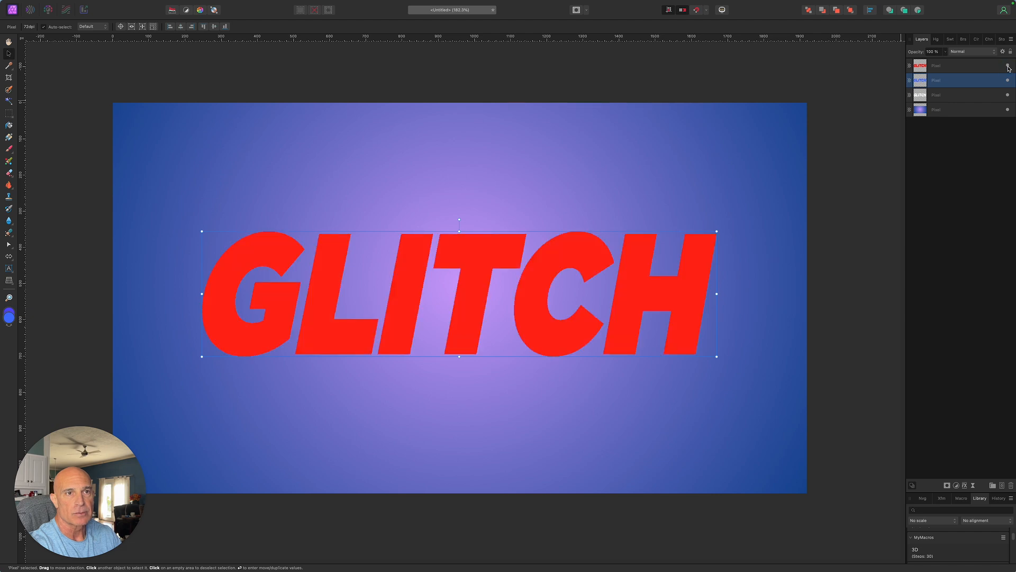
{"action": "left_click", "coordinate": [959, 98]}
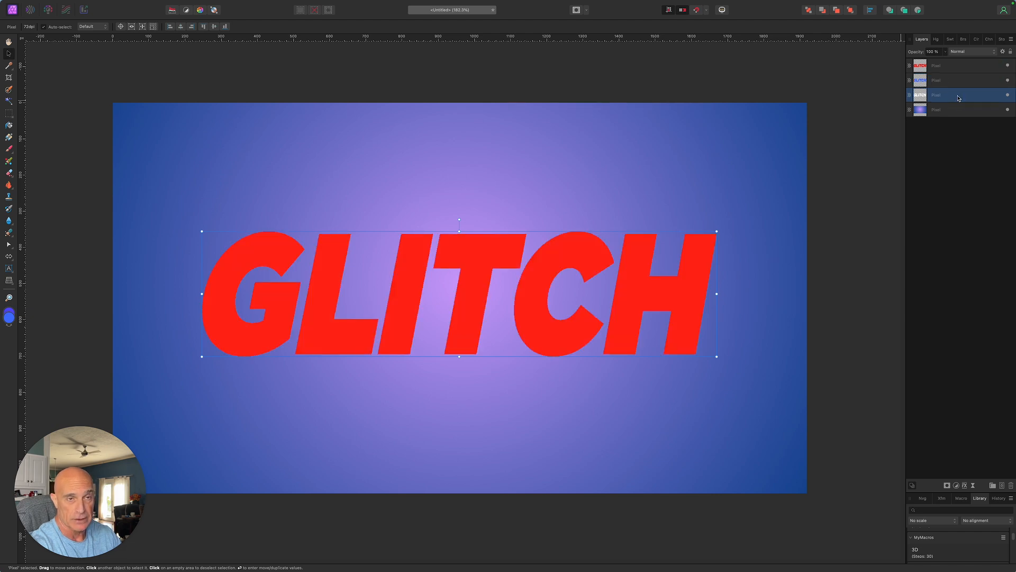
{"action": "left_click_drag", "start_coordinate": [959, 97], "coordinate": [961, 62]}
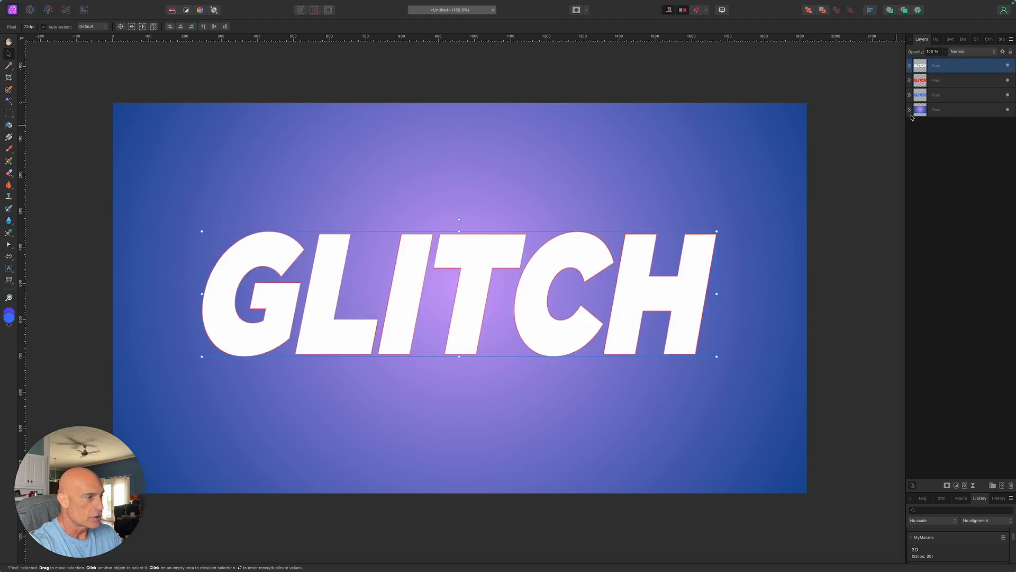
Nudge the red GLITCH layer slightly to the left so its edge extends past the white text
{"action": "left_click", "coordinate": [949, 84]}
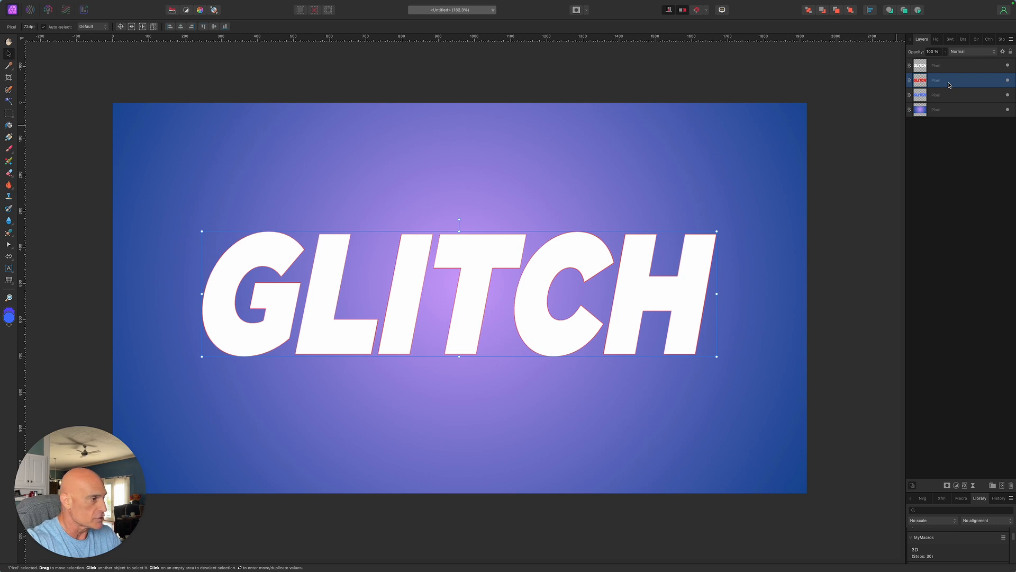
{"action": "key", "text": "Left"}
{"action": "key", "text": "Left"}
{"action": "key", "text": "Left"}
{"action": "key", "text": "Left"}
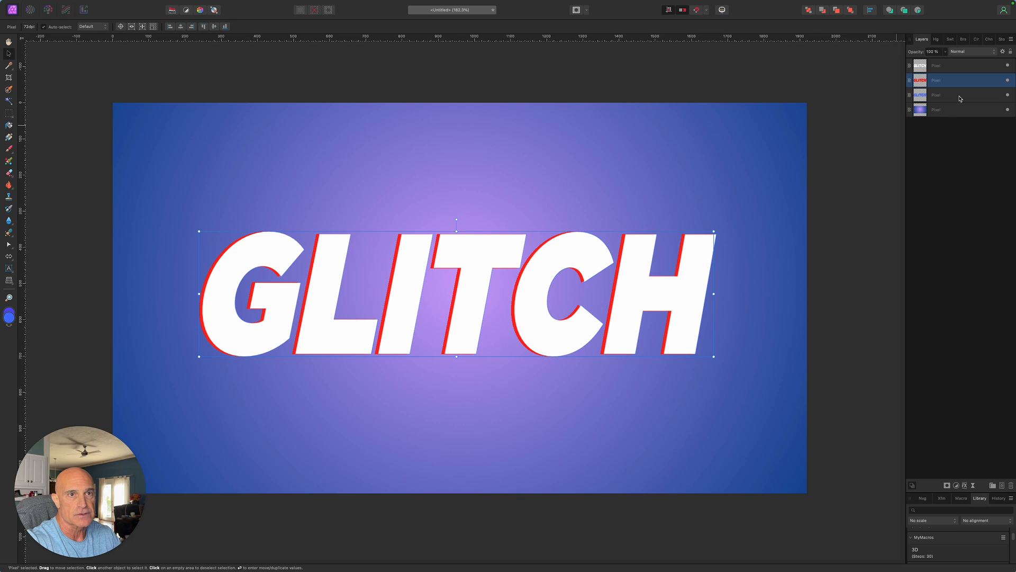
Nudge the blue GLITCH layer slightly to the right so its edge extends past the white text
{"action": "left_click", "coordinate": [959, 98]}
{"action": "key", "text": "Right"}
{"action": "key", "text": "Right"}
{"action": "key", "text": "Right"}
{"action": "key", "text": "Right"}
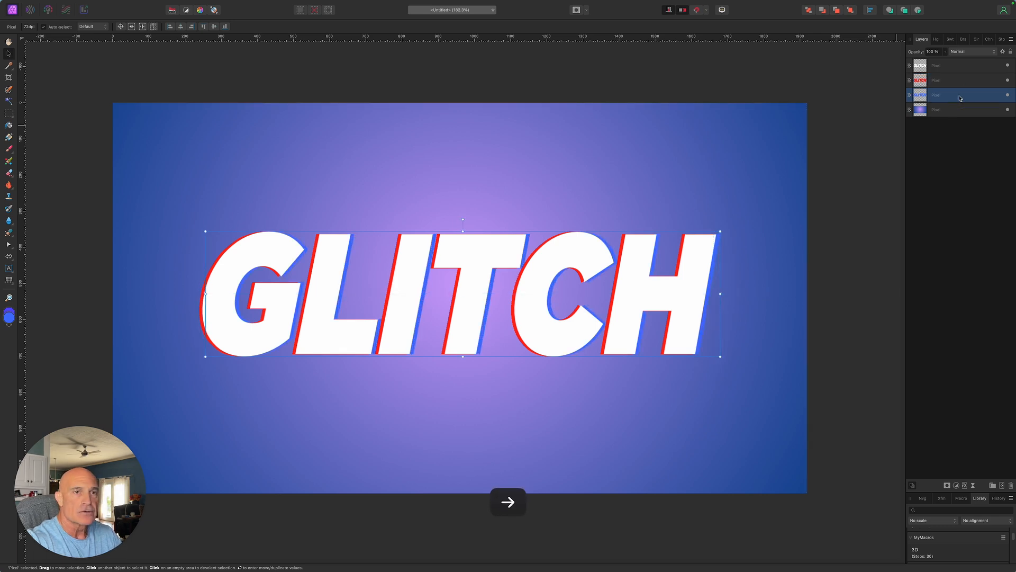
{"action": "key", "text": "Right"}
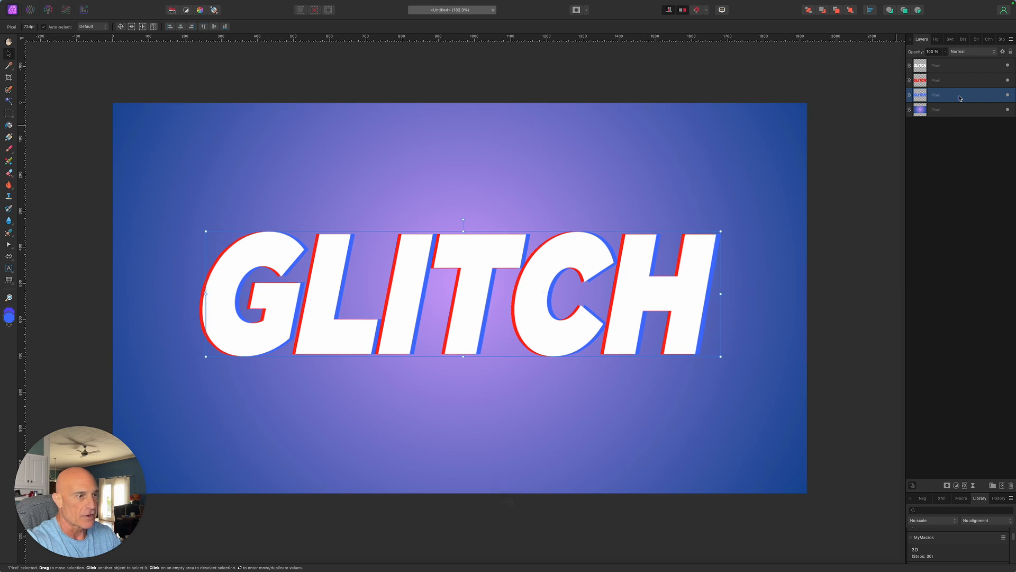
Group the white, red and blue GLITCH layers and rasterize and trim the group into a single pixel layer
{"action": "left_click", "coordinate": [956, 68], "text": "shift"}
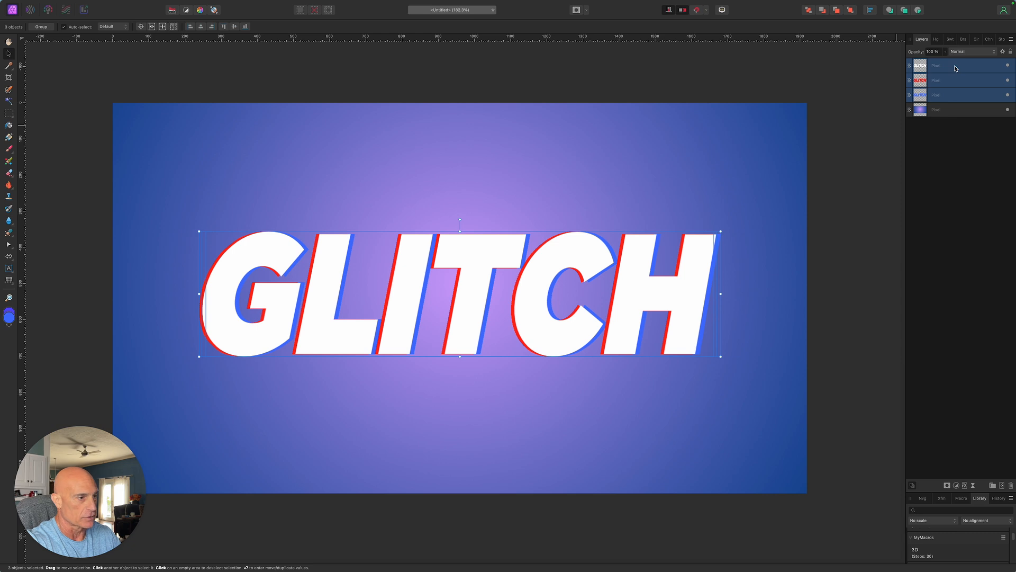
{"action": "right_click", "coordinate": [955, 67]}
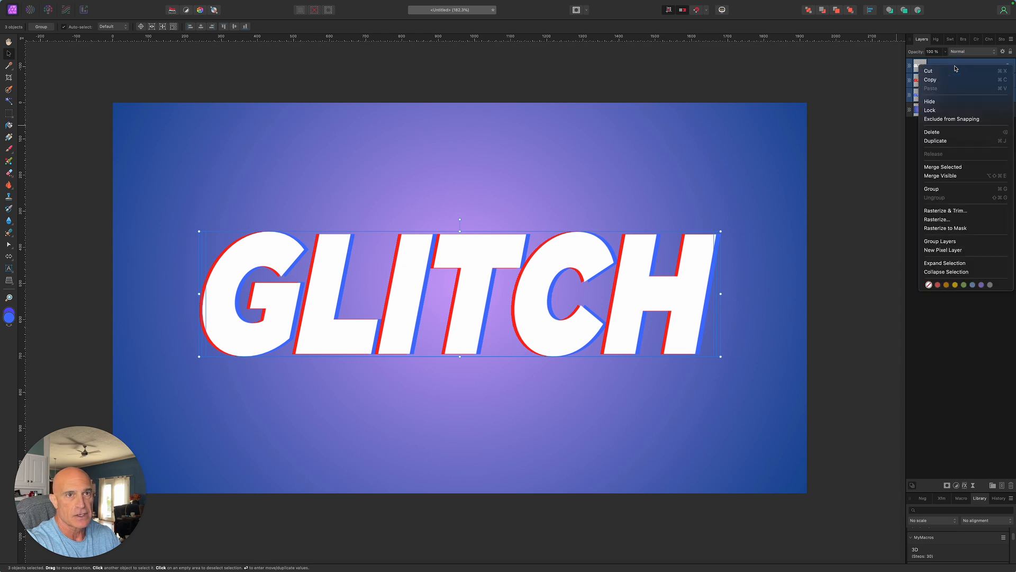
{"action": "left_click", "coordinate": [946, 189]}
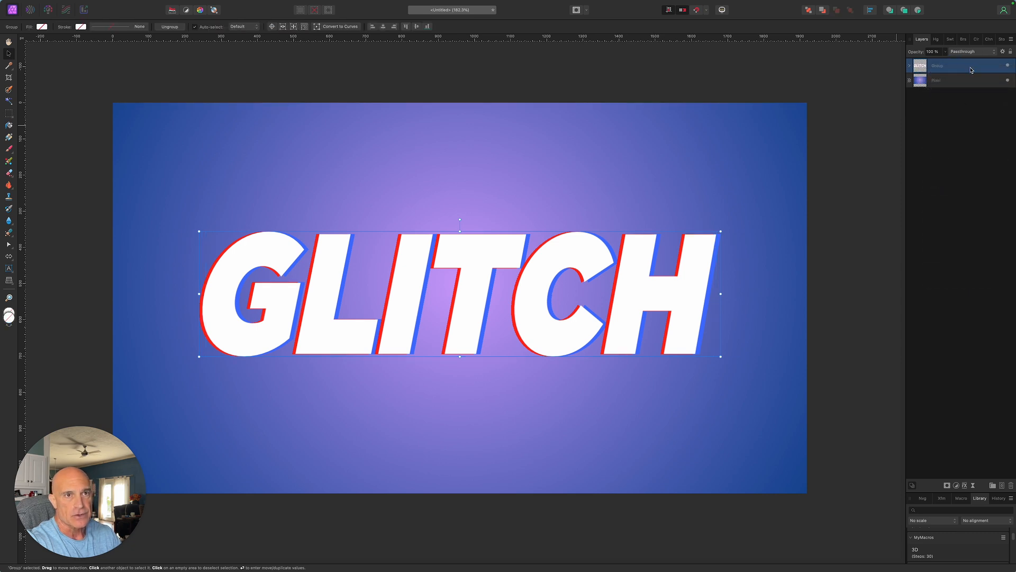
{"action": "right_click", "coordinate": [971, 69]}
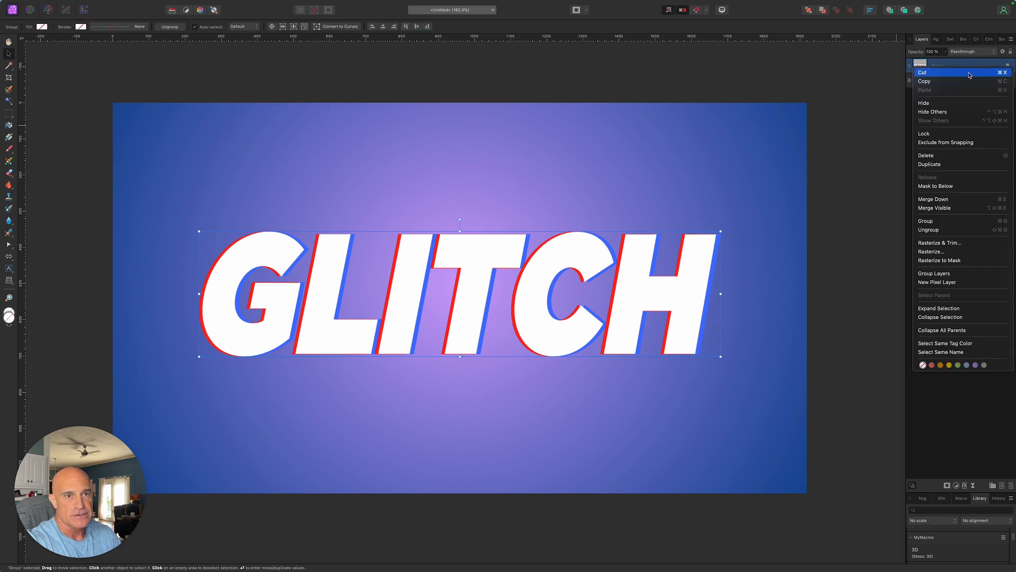
{"action": "left_click", "coordinate": [943, 243]}
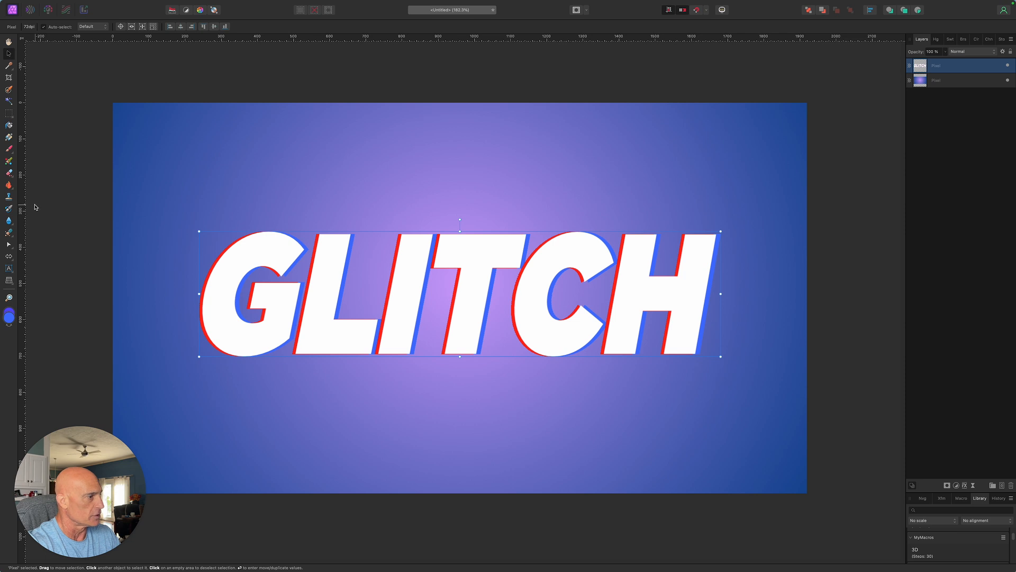
Marquee-select thin horizontal strips across the upper part of the GLITCH text and shift each strip's pixels slightly sideways
{"action": "left_click", "coordinate": [9, 114]}
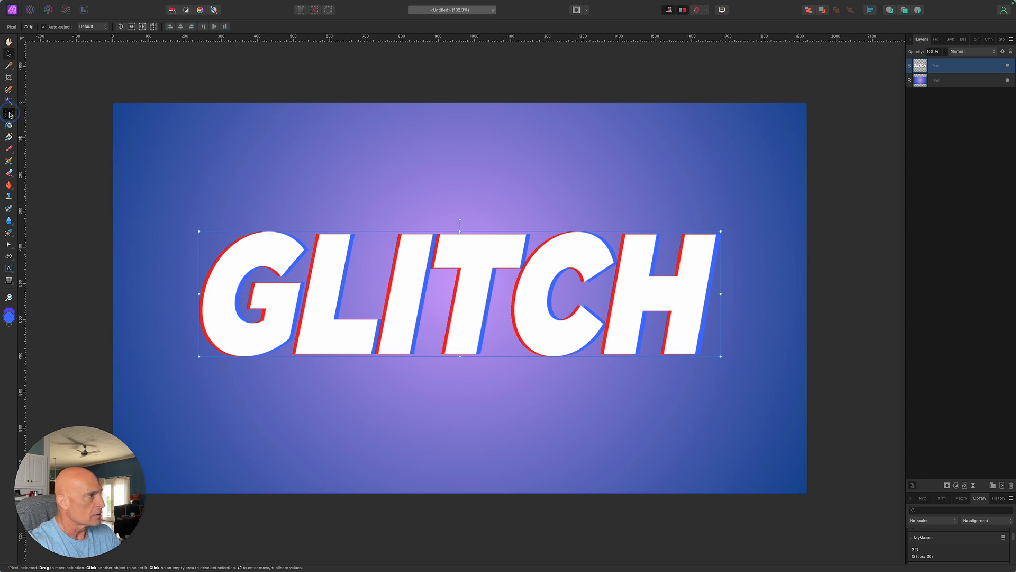
{"action": "left_click", "coordinate": [45, 116]}
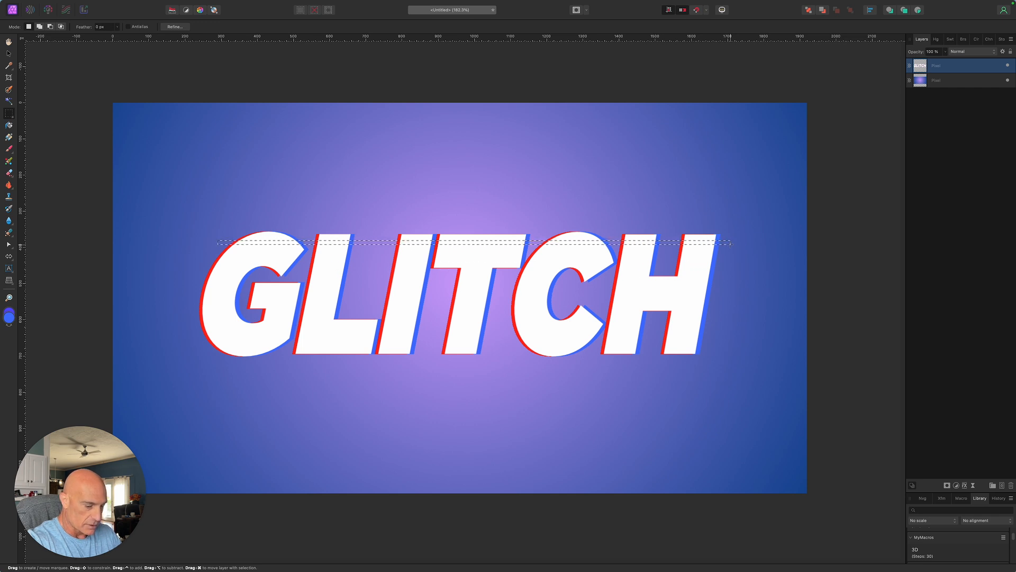
{"action": "left_click_drag", "start_coordinate": [690, 242], "coordinate": [687, 242]}
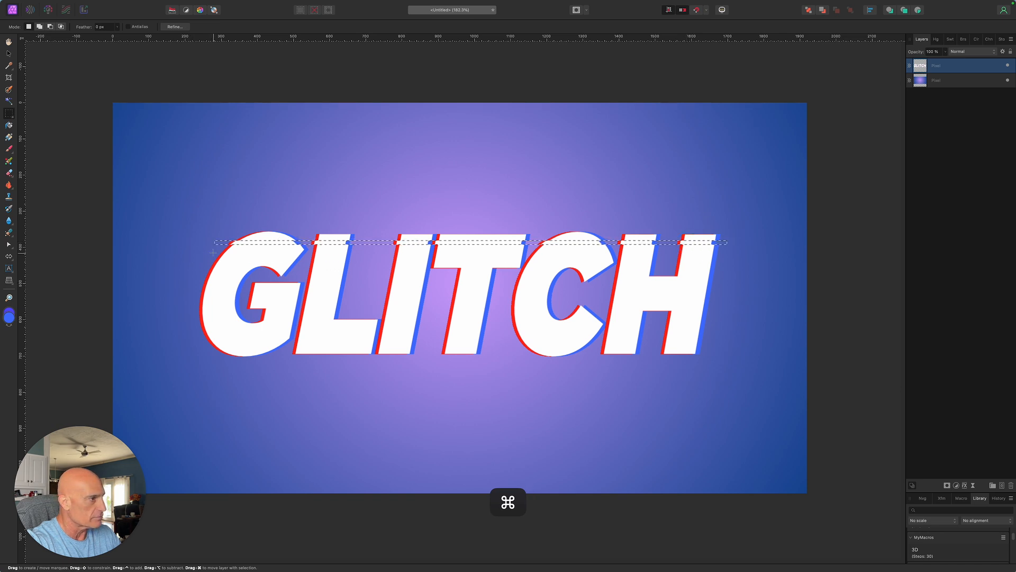
{"action": "left_click_drag", "start_coordinate": [213, 252], "coordinate": [722, 259]}
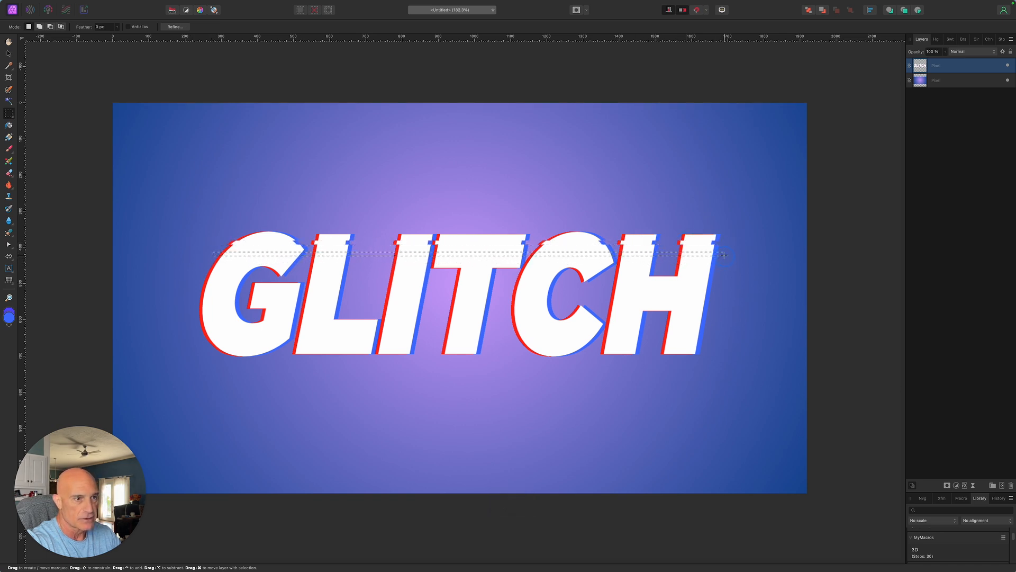
{"action": "left_click_drag", "start_coordinate": [700, 253], "coordinate": [704, 253]}
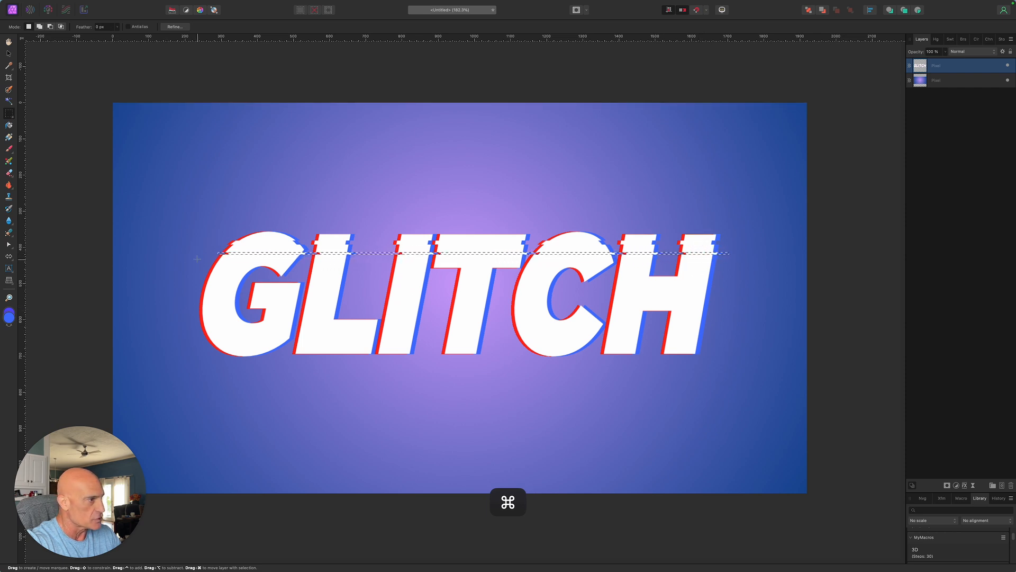
Select and shift more thin horizontal strips across the middle and lower parts of the GLITCH letters, finishing with nothing selected
{"action": "left_click_drag", "start_coordinate": [206, 266], "coordinate": [342, 269]}
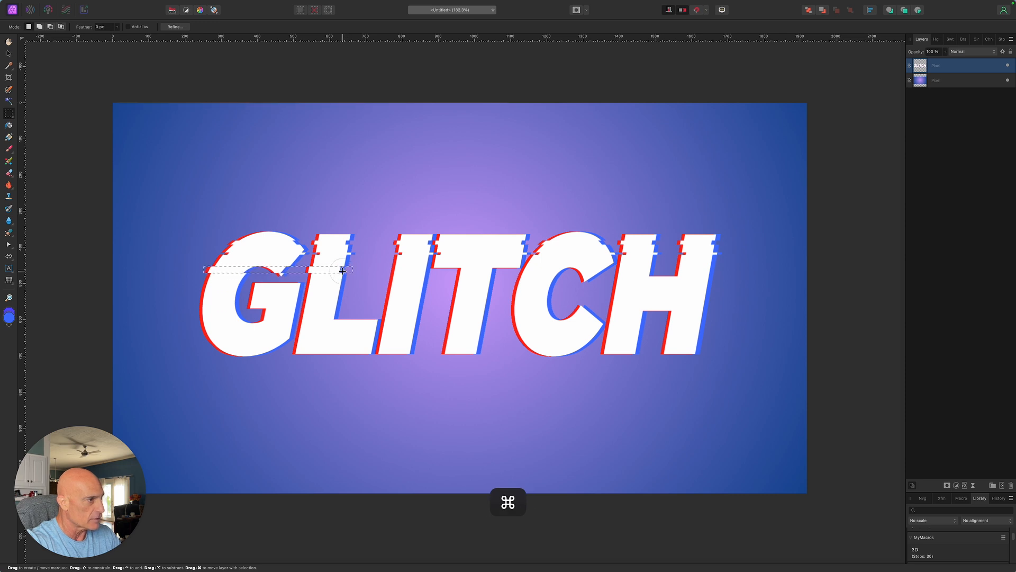
{"action": "left_click_drag", "start_coordinate": [195, 282], "coordinate": [507, 309]}
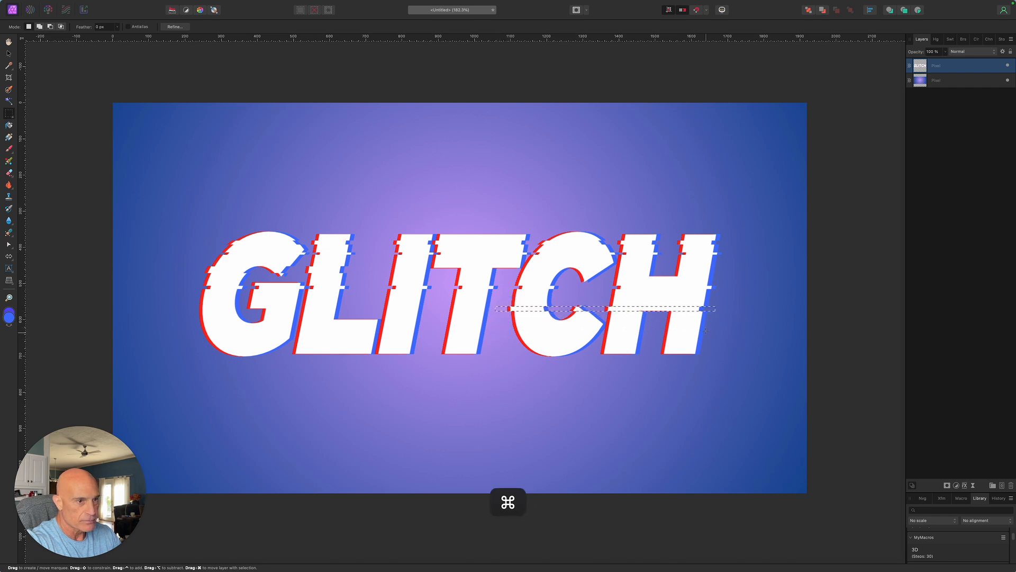
{"action": "left_click_drag", "start_coordinate": [710, 322], "coordinate": [179, 324]}
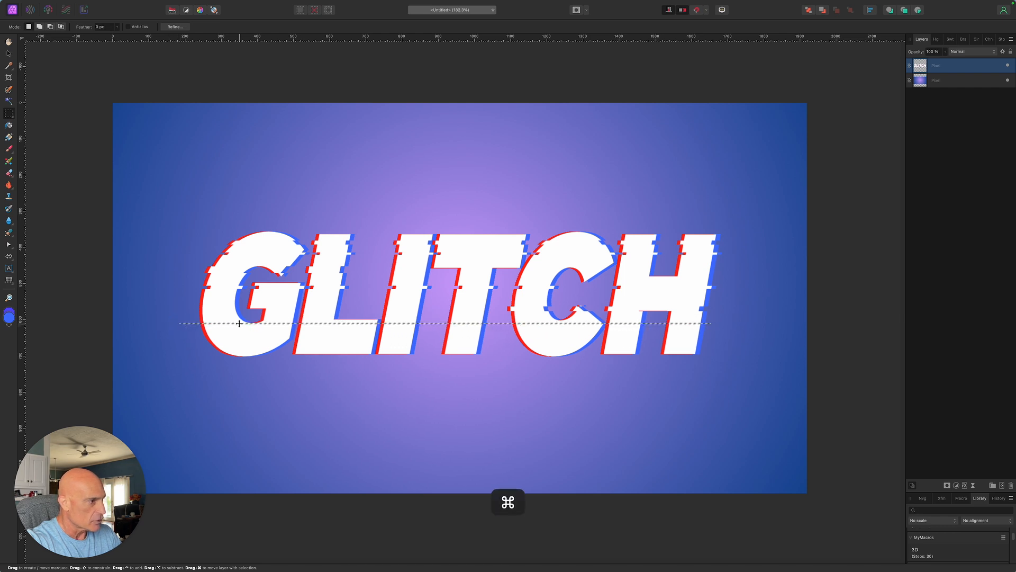
{"action": "left_click_drag", "start_coordinate": [236, 323], "coordinate": [719, 343]}
{"action": "left_click_drag", "start_coordinate": [185, 340], "coordinate": [470, 342]}
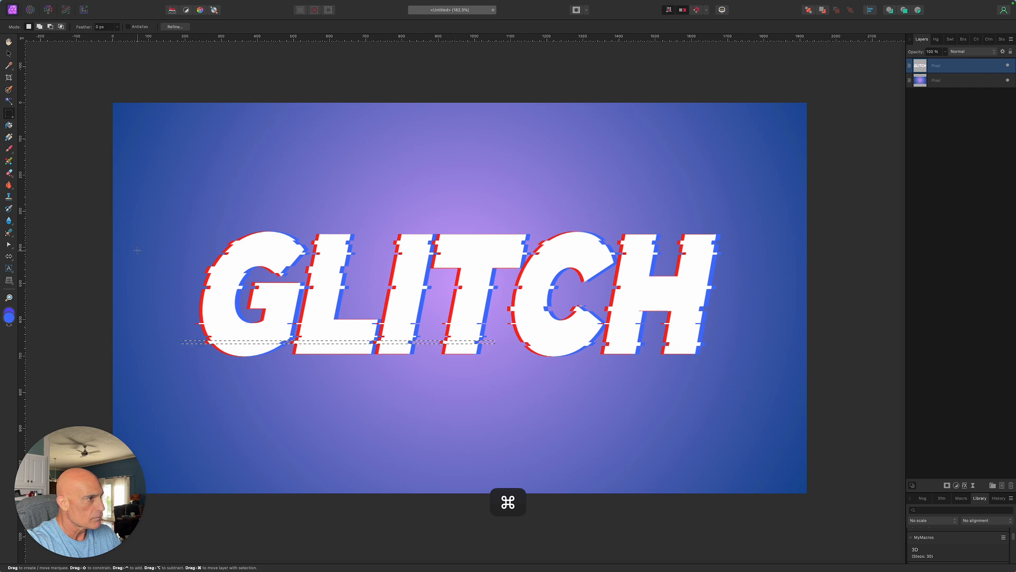
{"action": "key", "text": "super+d"}
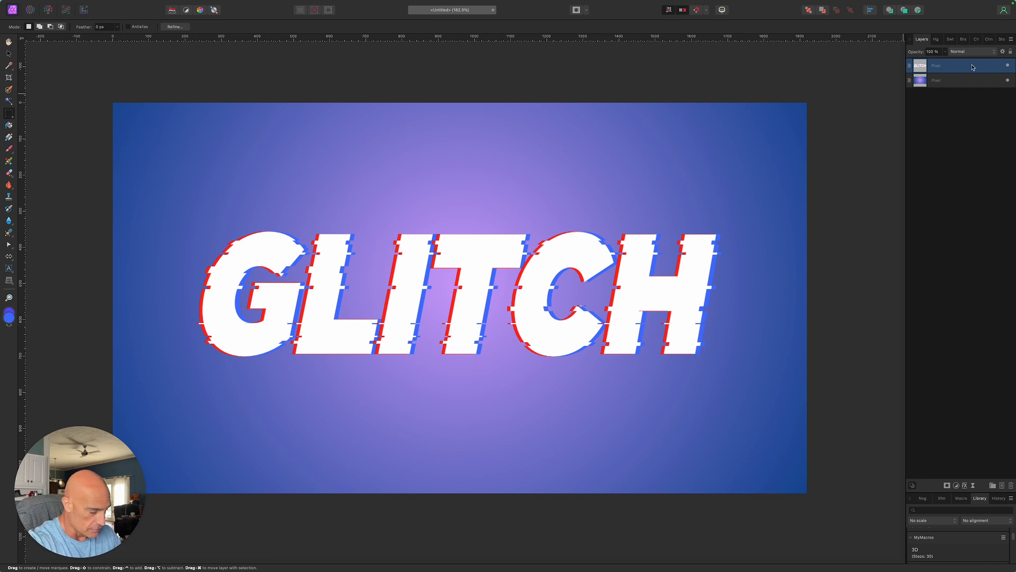
Duplicate the sliced GLITCH layer twice and add a live Gaussian Blur with a 4.9 px radius to the topmost copy
{"action": "key", "text": "super+j"}
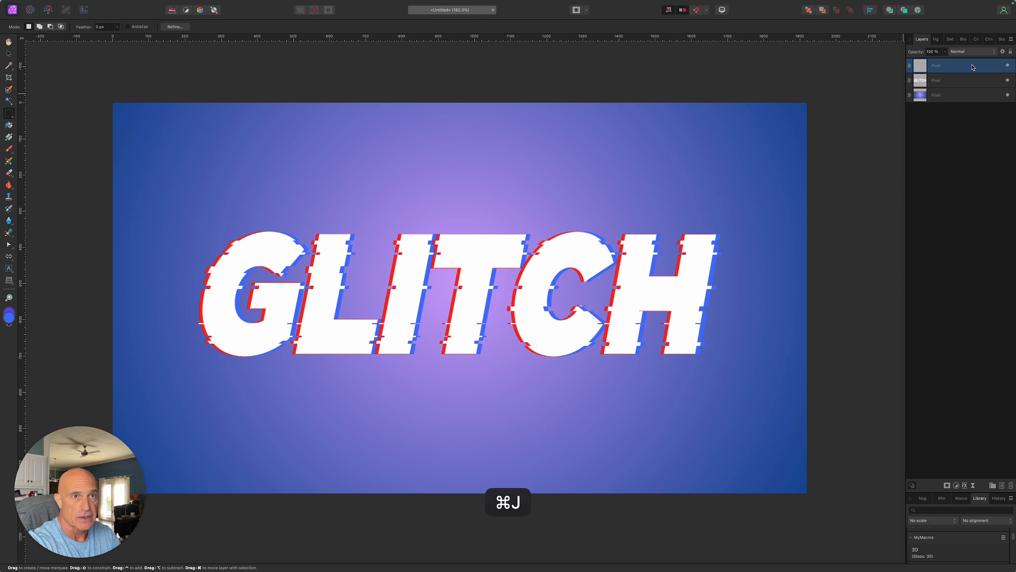
{"action": "key", "text": "super+j"}
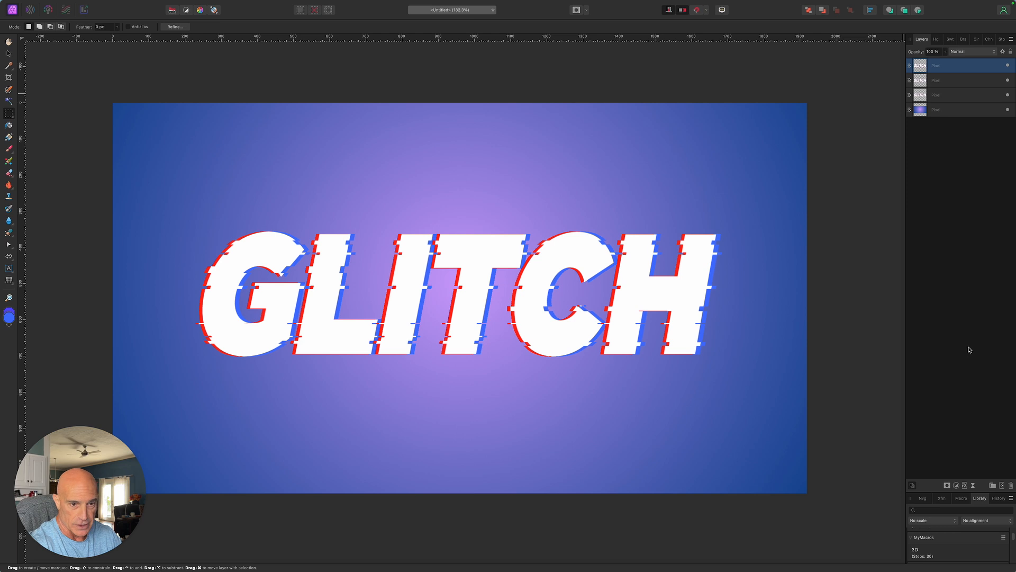
{"action": "left_click", "coordinate": [973, 486]}
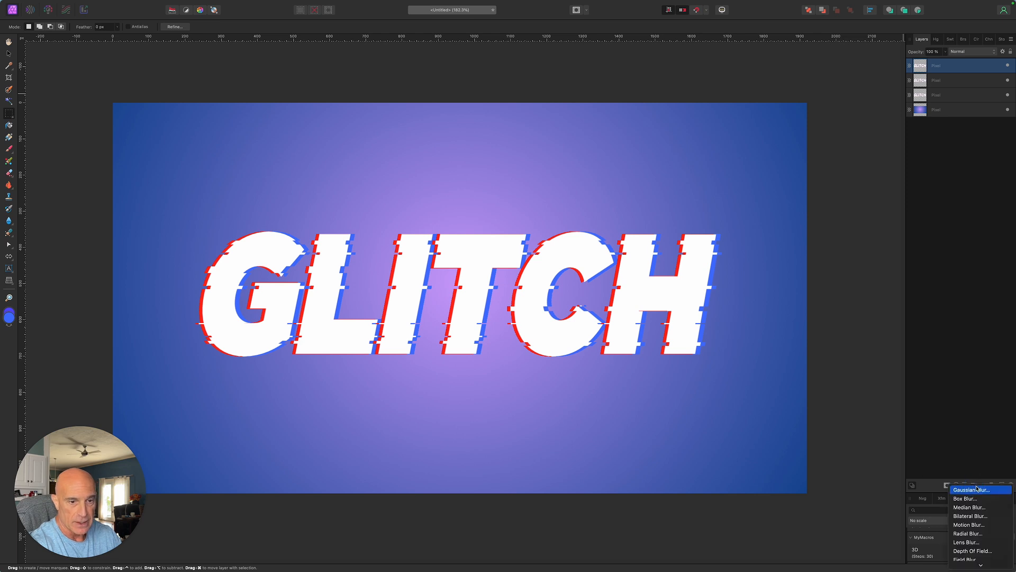
{"action": "left_click", "coordinate": [973, 490]}
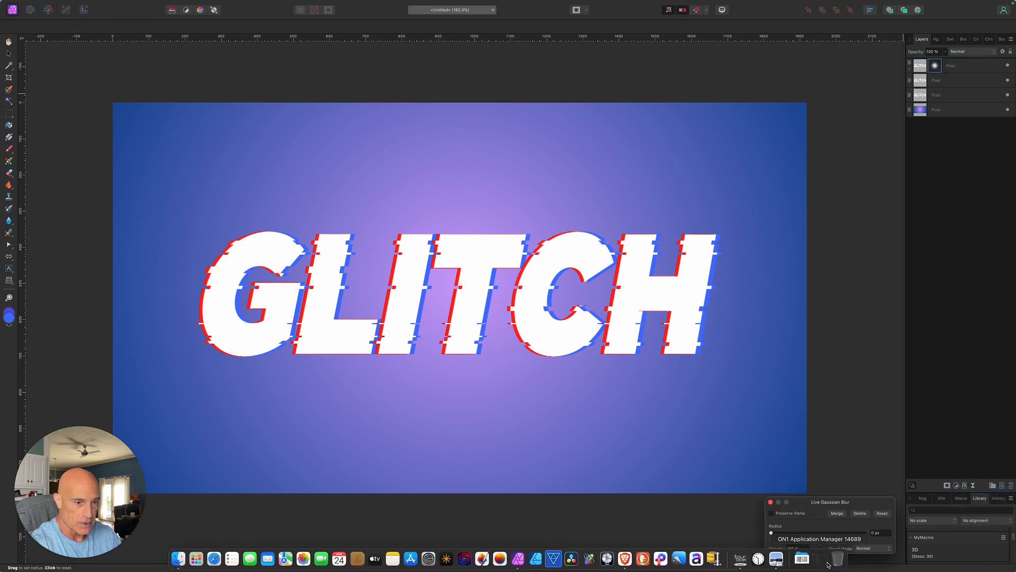
{"action": "left_click_drag", "start_coordinate": [772, 533], "coordinate": [802, 536]}
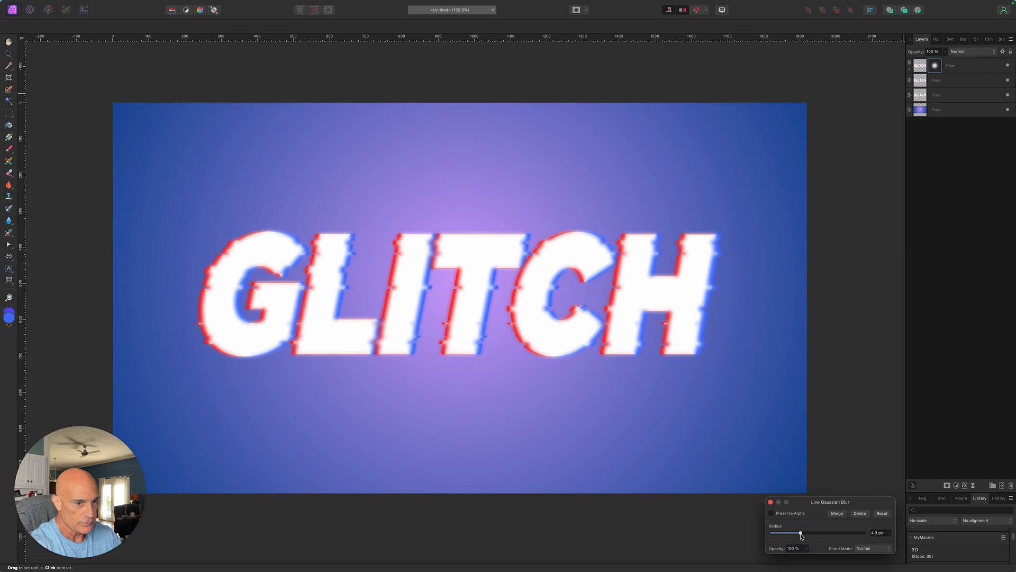
{"action": "left_click", "coordinate": [770, 501]}
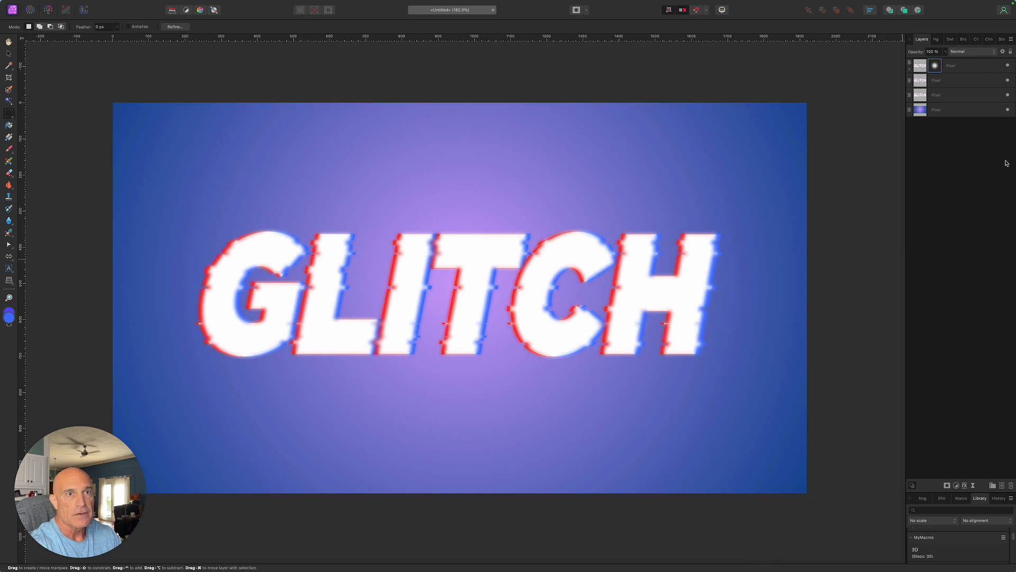
Set the blend mode of the topmost blurred GLITCH layer to Pin Light
{"action": "left_click", "coordinate": [980, 68]}
{"action": "left_click", "coordinate": [973, 51]}
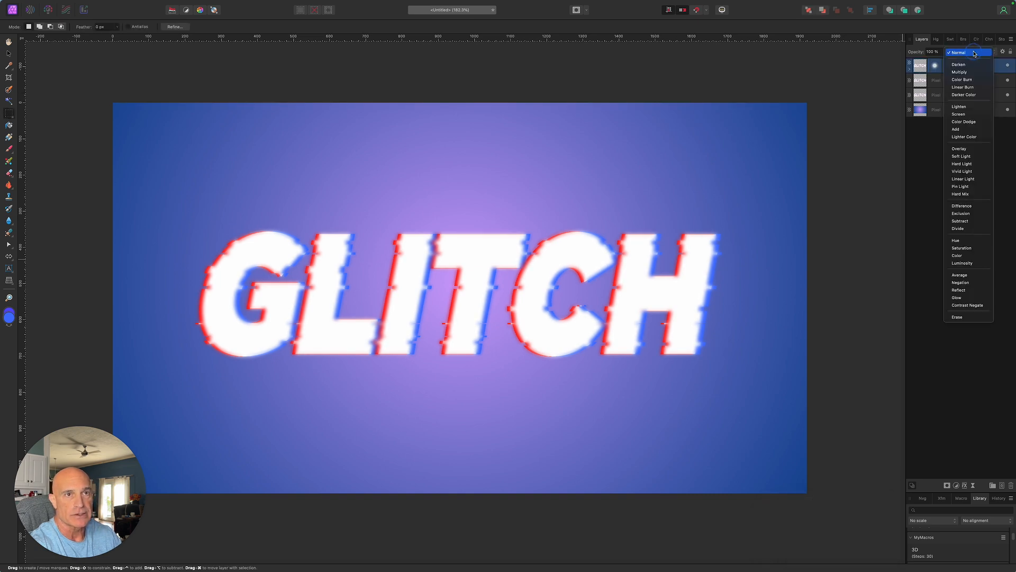
{"action": "left_click", "coordinate": [958, 187]}
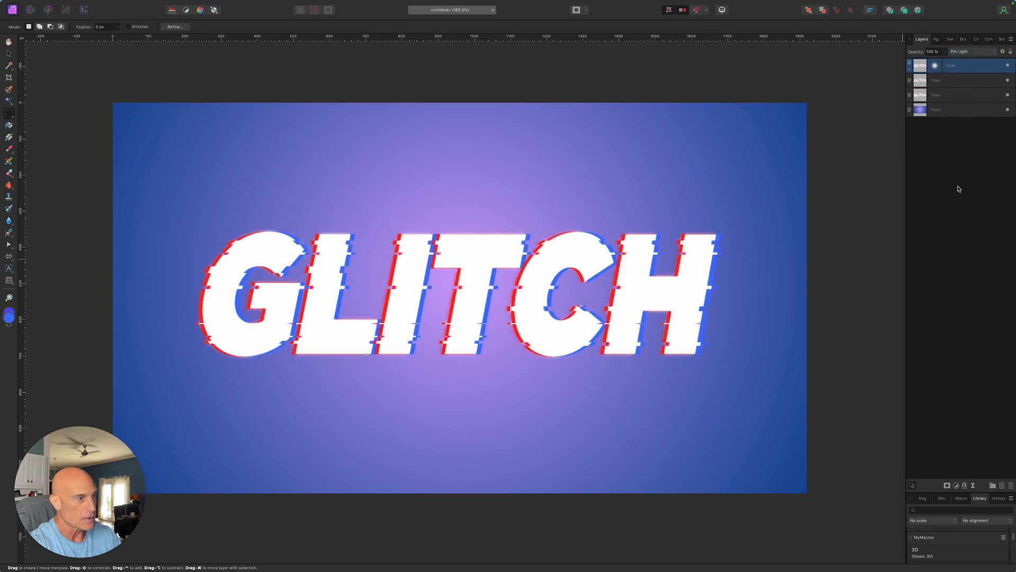
Add a live Gaussian Blur with a 10.8 px radius to the second GLITCH layer from the top
{"action": "left_click", "coordinate": [971, 83]}
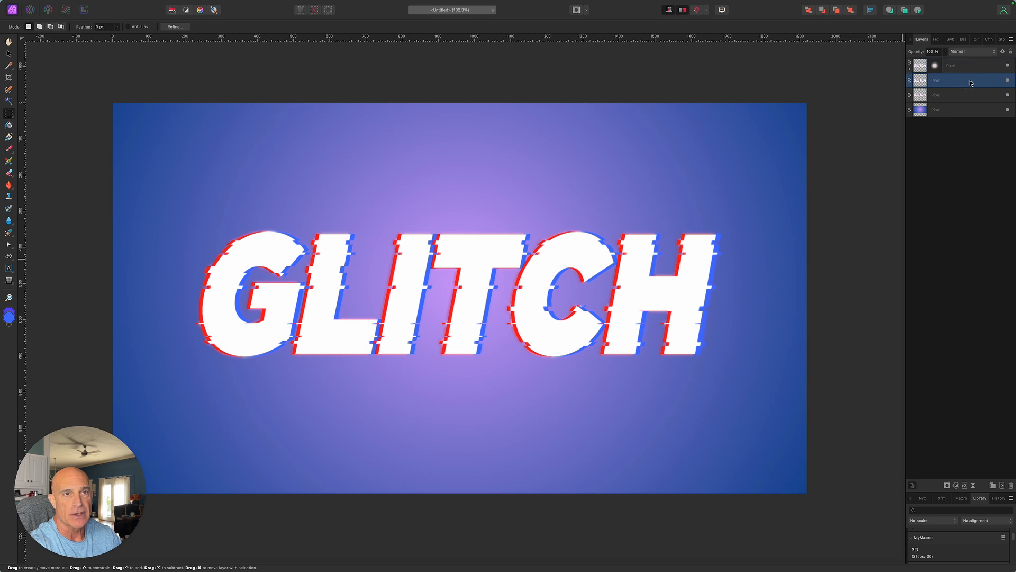
{"action": "left_click", "coordinate": [973, 485]}
{"action": "left_click", "coordinate": [970, 489]}
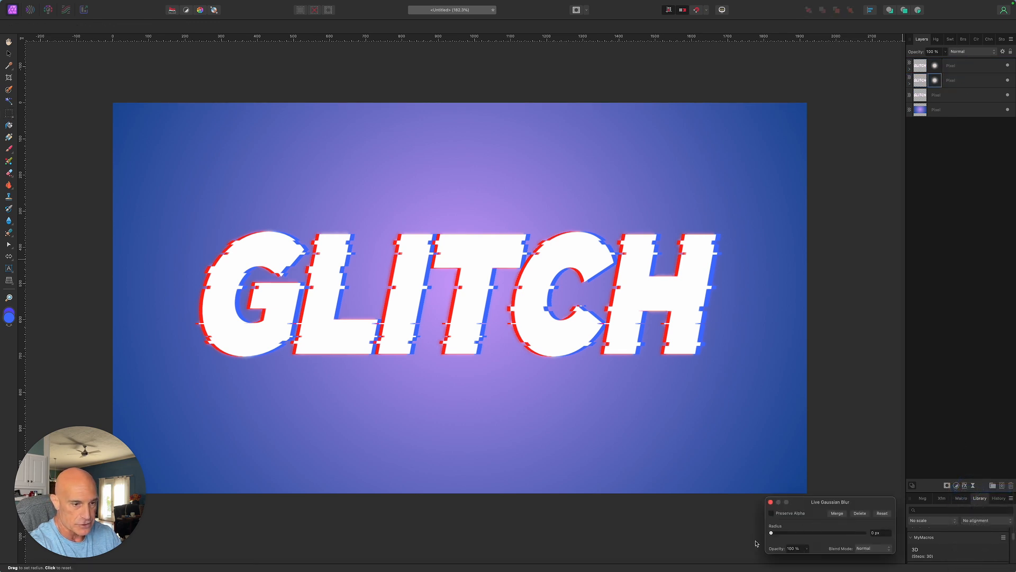
{"action": "left_click_drag", "start_coordinate": [771, 533], "coordinate": [813, 536]}
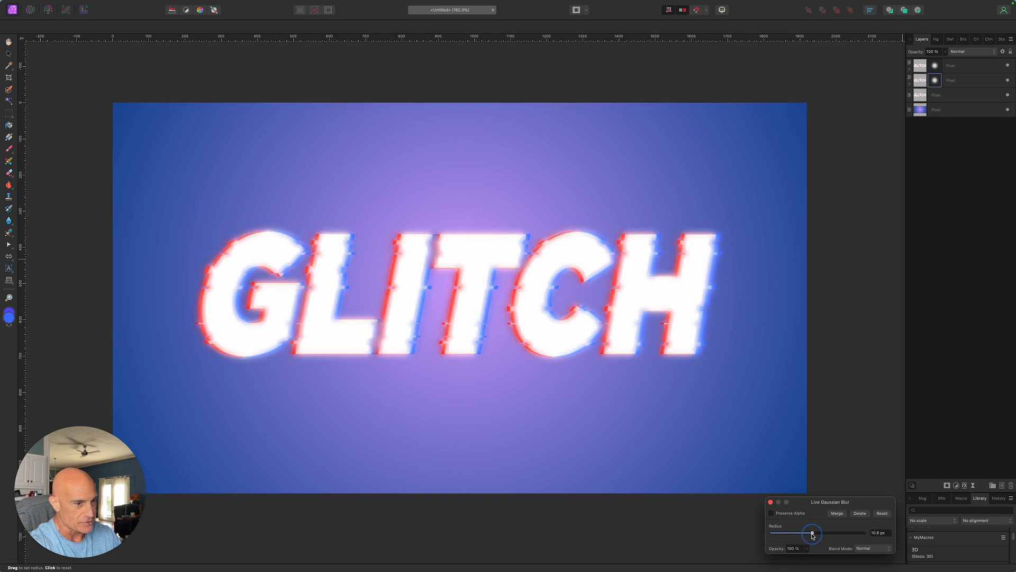
{"action": "left_click", "coordinate": [770, 501]}
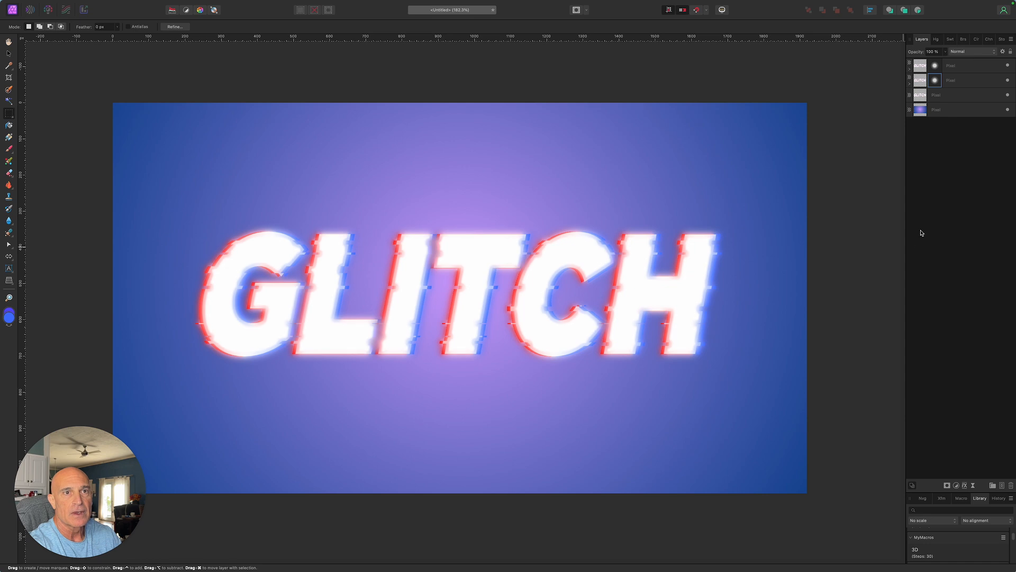
Change the second blurred GLITCH layer's blend mode to Pin Light
{"action": "left_click", "coordinate": [978, 80]}
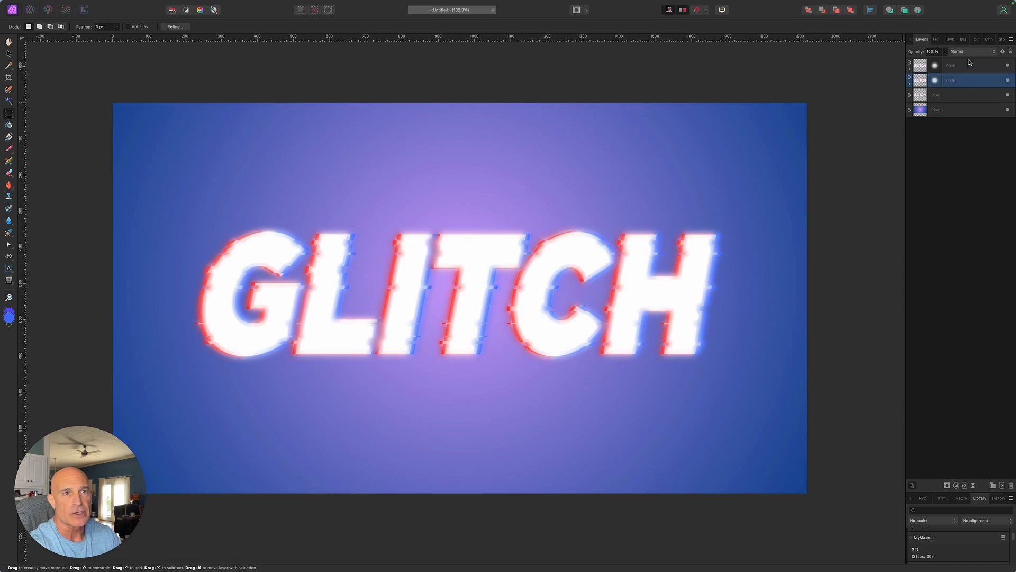
{"action": "left_click", "coordinate": [969, 53]}
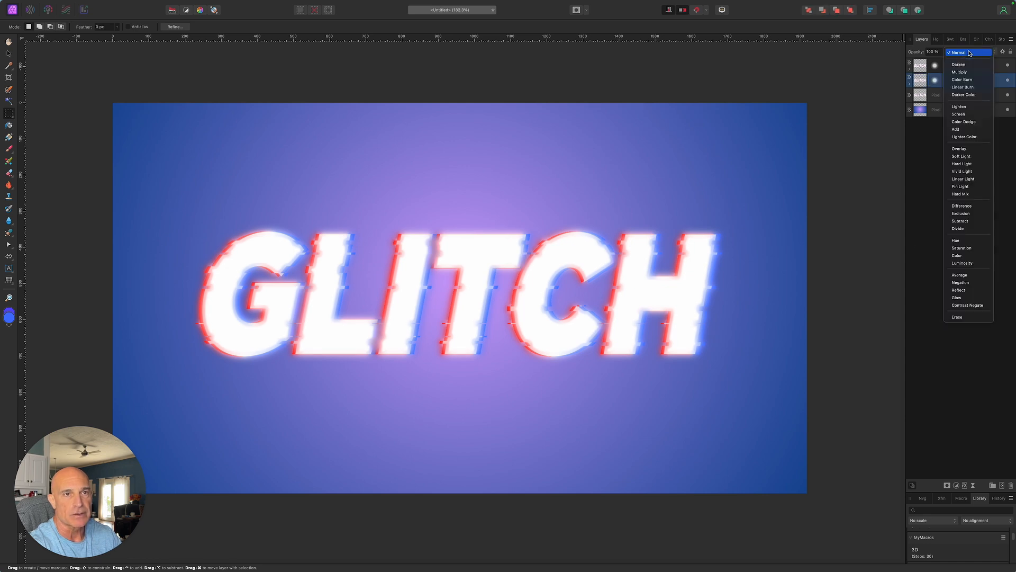
{"action": "left_click", "coordinate": [957, 186]}
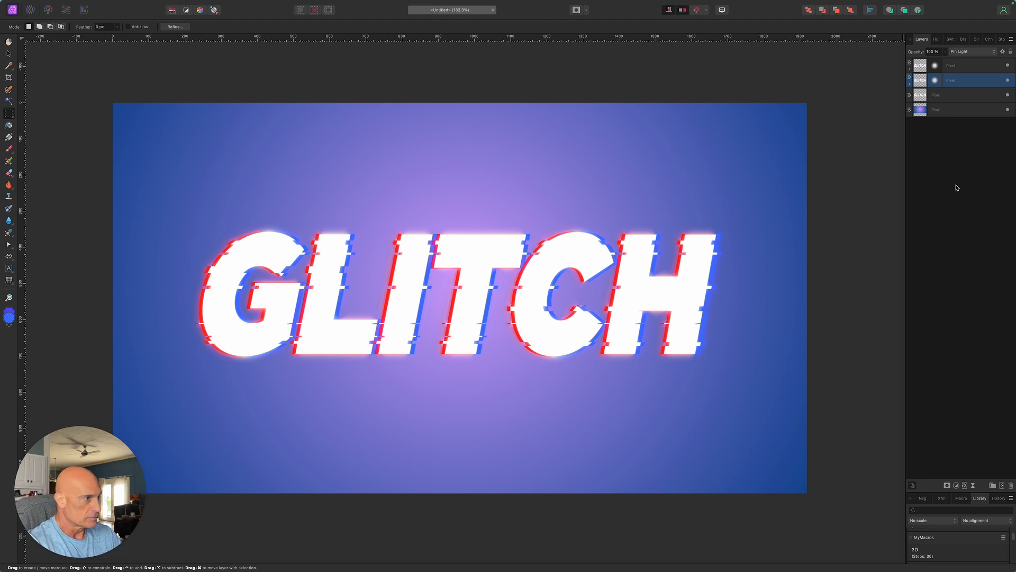
Duplicate the unblurred GLITCH layer and move the copy to the top of the layer stack
{"action": "left_click", "coordinate": [968, 98]}
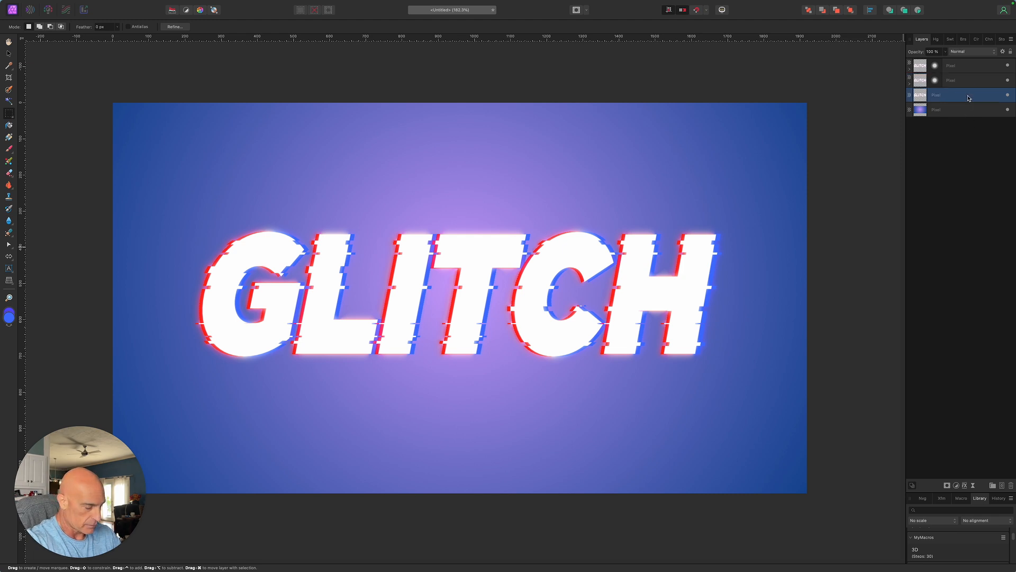
{"action": "key", "text": "super+j"}
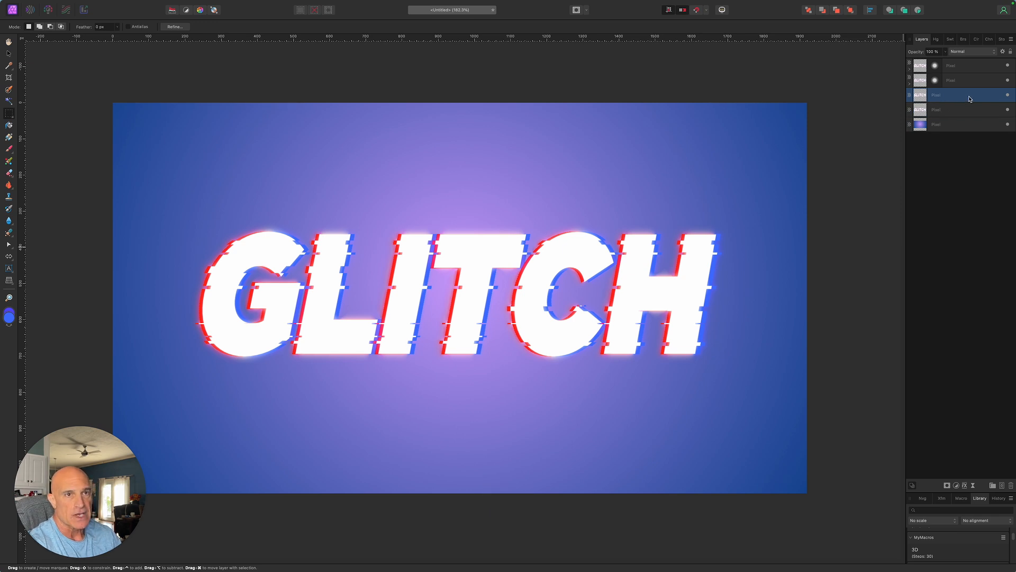
{"action": "left_click_drag", "start_coordinate": [972, 100], "coordinate": [972, 62]}
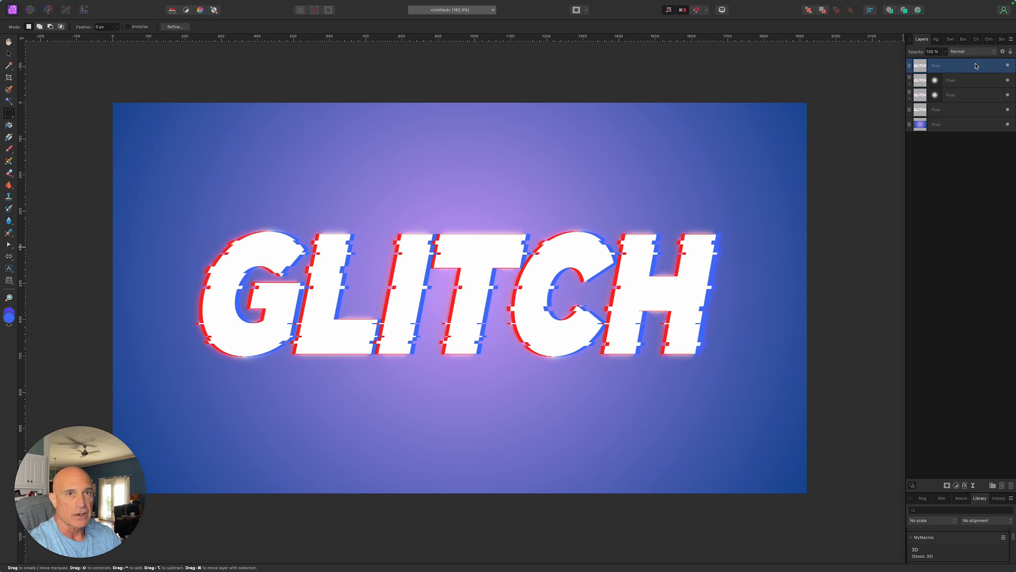
Add an Outline layer effect to the topmost GLITCH layer and give it a solid red color
{"action": "left_click", "coordinate": [964, 485]}
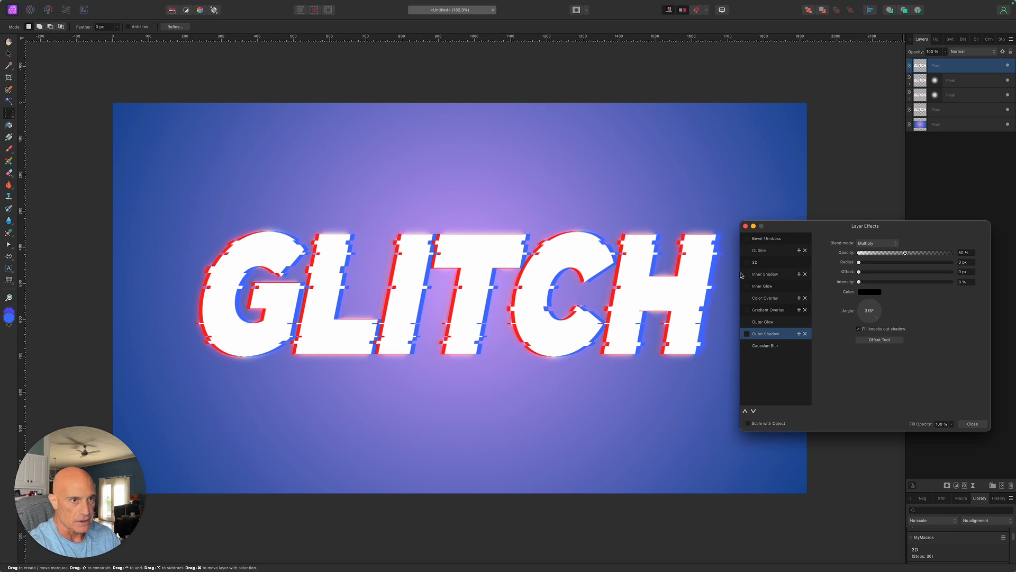
{"action": "left_click", "coordinate": [748, 251]}
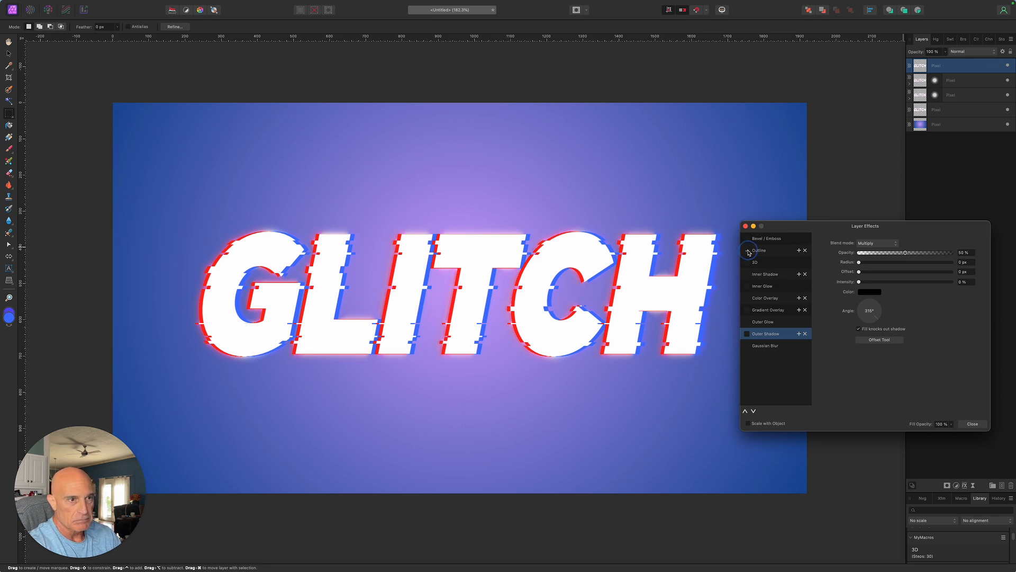
{"action": "left_click", "coordinate": [769, 254]}
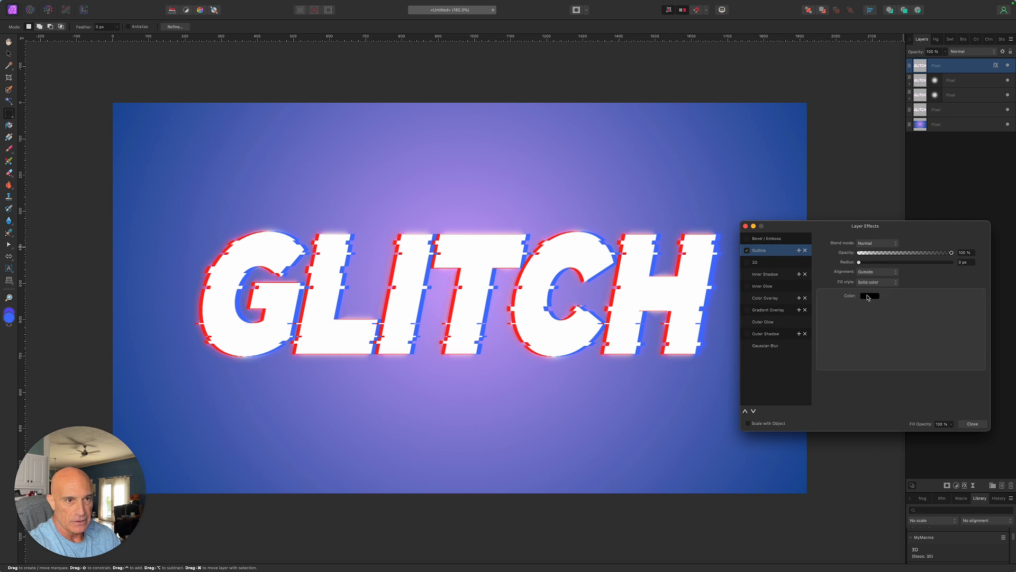
{"action": "left_click", "coordinate": [869, 296]}
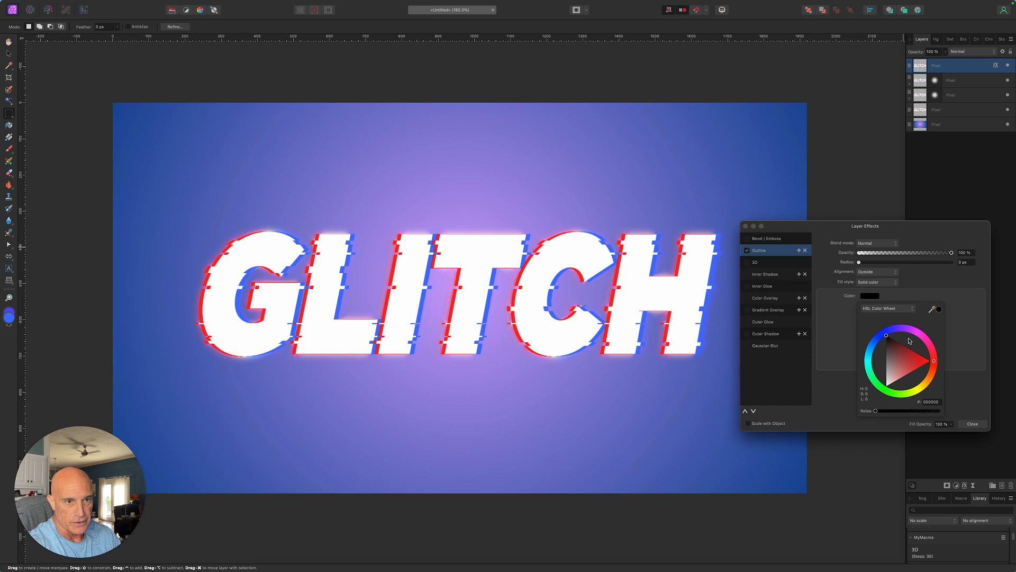
{"action": "left_click_drag", "start_coordinate": [933, 349], "coordinate": [930, 352]}
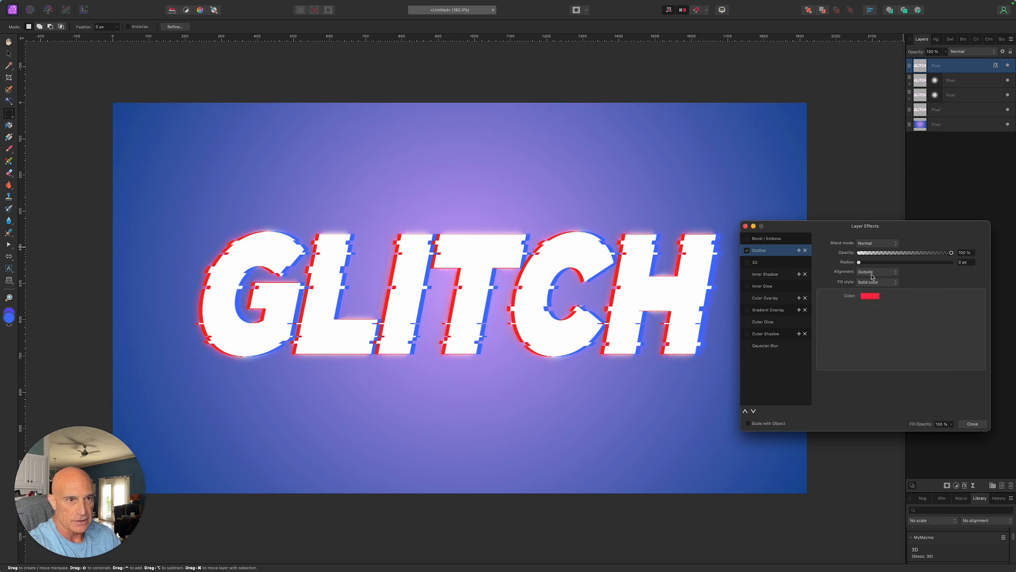
Align the topmost GLITCH layer's outline to the inside and set its radius to 1.7 px
{"action": "left_click", "coordinate": [871, 273]}
{"action": "left_click", "coordinate": [870, 289]}
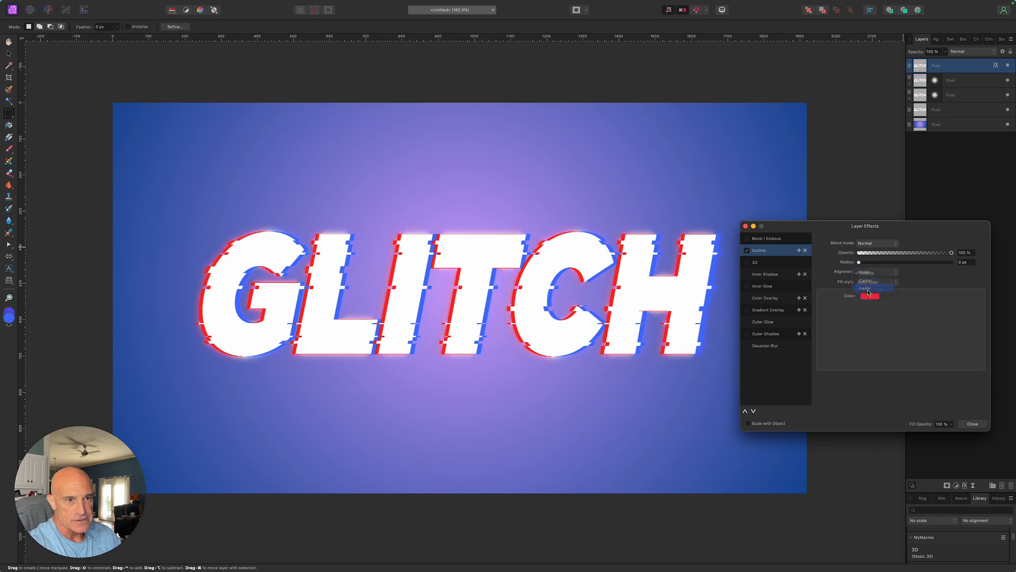
{"action": "left_click_drag", "start_coordinate": [861, 266], "coordinate": [883, 268]}
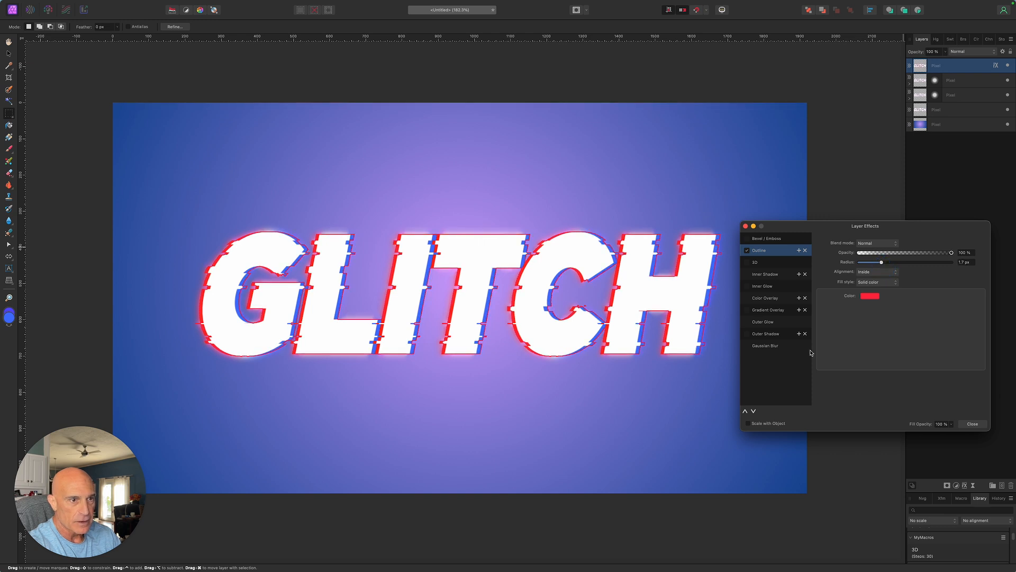
Add a light blue Inner Glow with a radius of about 7.9 px to the topmost GLITCH layer
{"action": "left_click", "coordinate": [764, 288]}
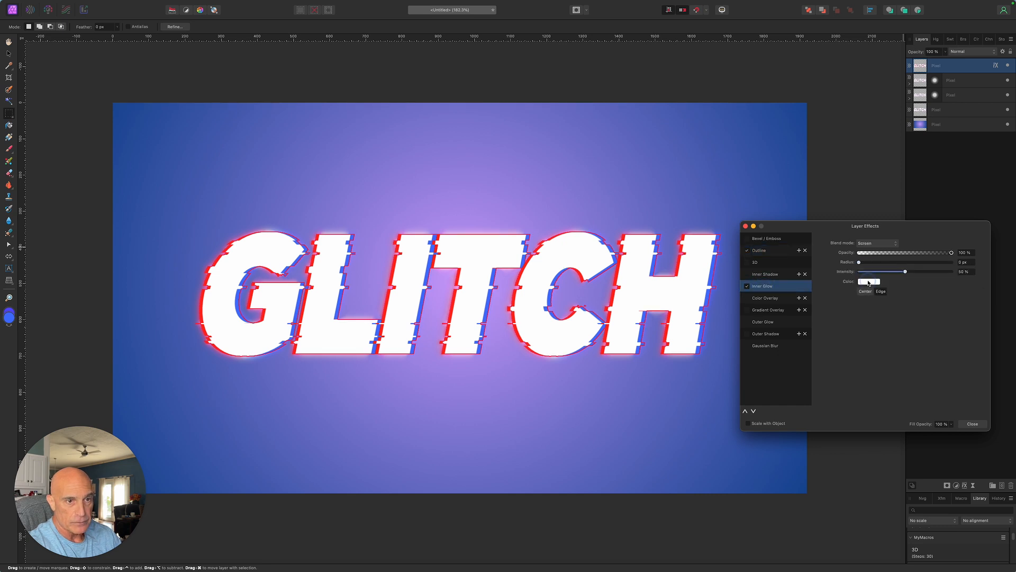
{"action": "left_click", "coordinate": [868, 282]}
{"action": "left_click_drag", "start_coordinate": [876, 336], "coordinate": [872, 329]}
{"action": "left_click", "coordinate": [896, 333]}
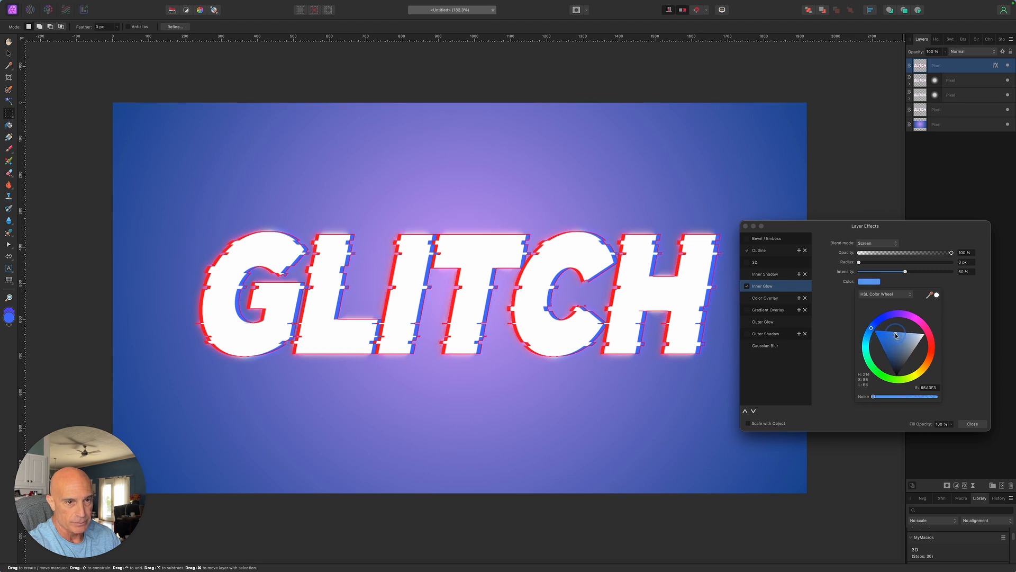
{"action": "left_click", "coordinate": [834, 324]}
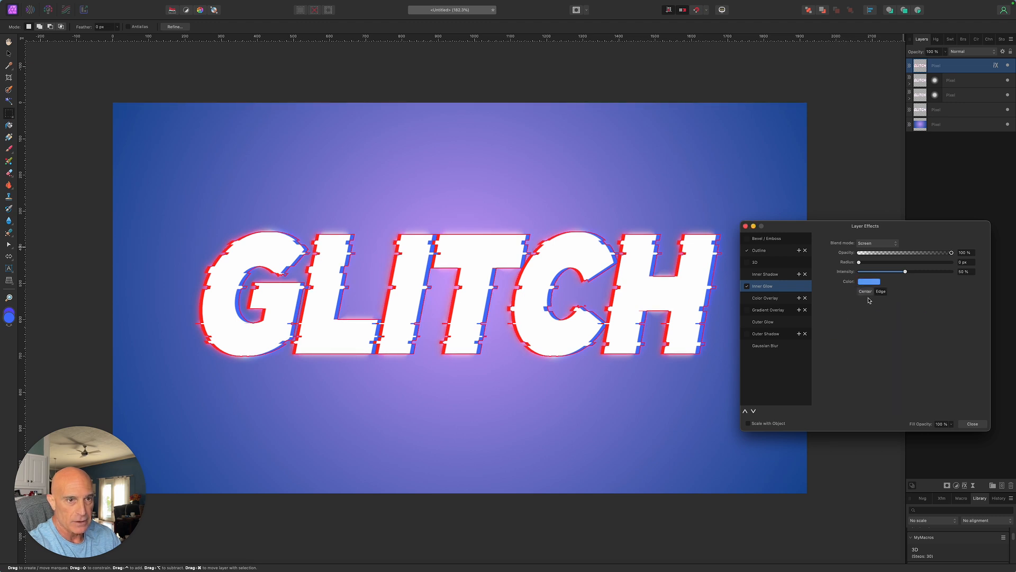
{"action": "left_click_drag", "start_coordinate": [862, 261], "coordinate": [896, 269]}
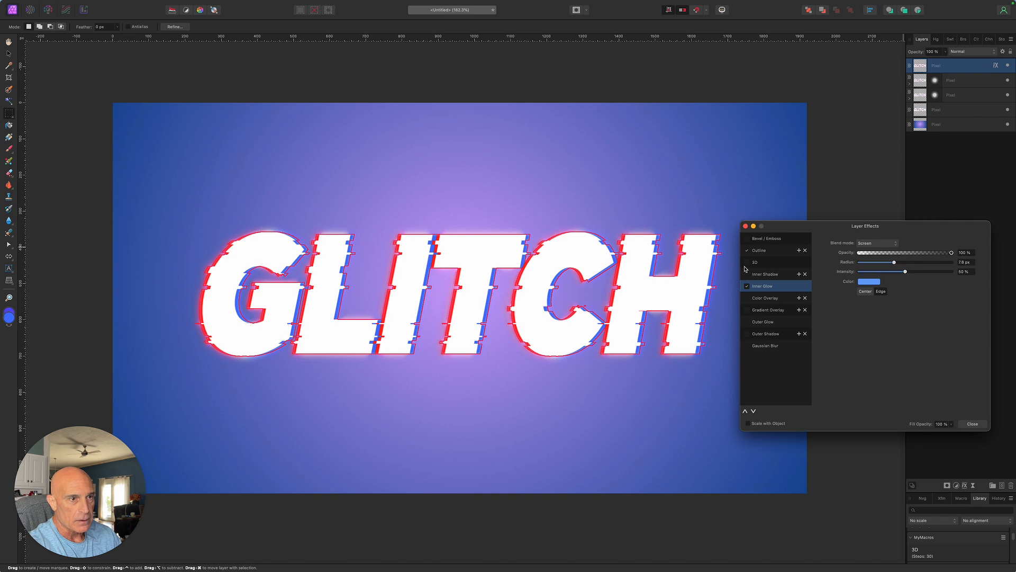
{"action": "left_click", "coordinate": [746, 226]}
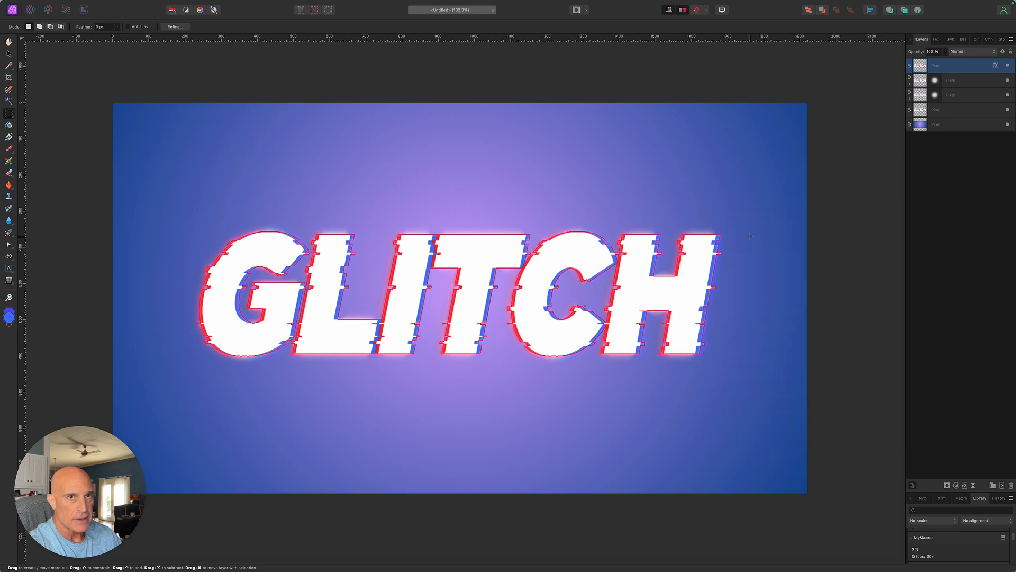
Set the outlined GLITCH layer's blend mode to Negation and add a live Gaussian Blur with a 0.2 px radius to it
{"action": "left_click", "coordinate": [969, 53]}
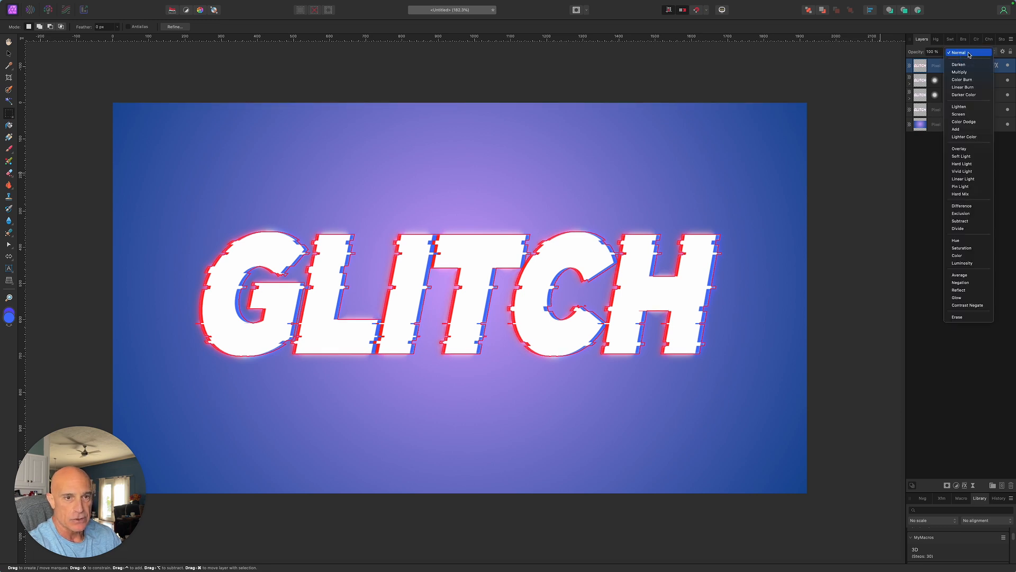
{"action": "left_click", "coordinate": [961, 282]}
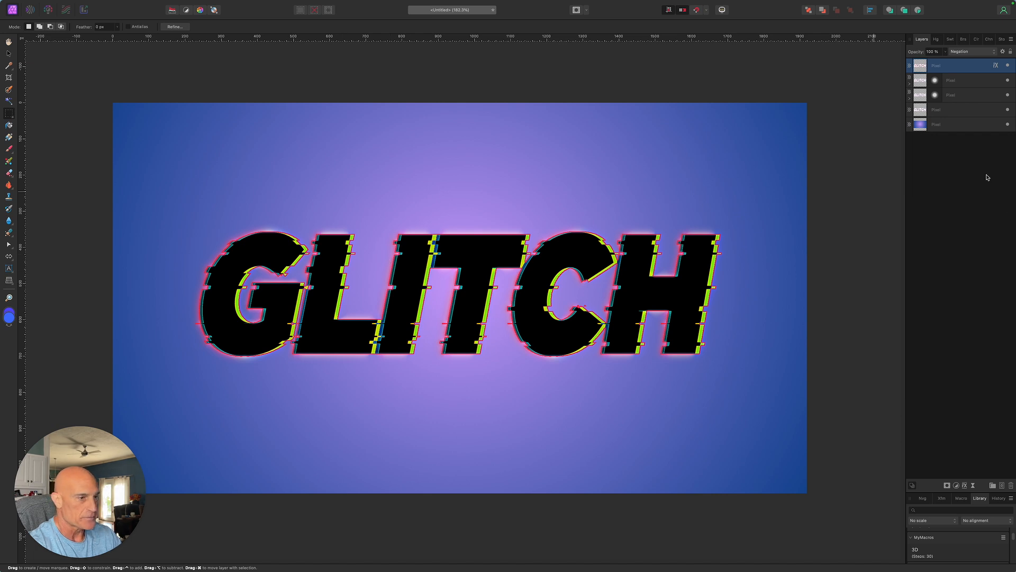
{"action": "left_click", "coordinate": [971, 485]}
{"action": "left_click", "coordinate": [943, 495]}
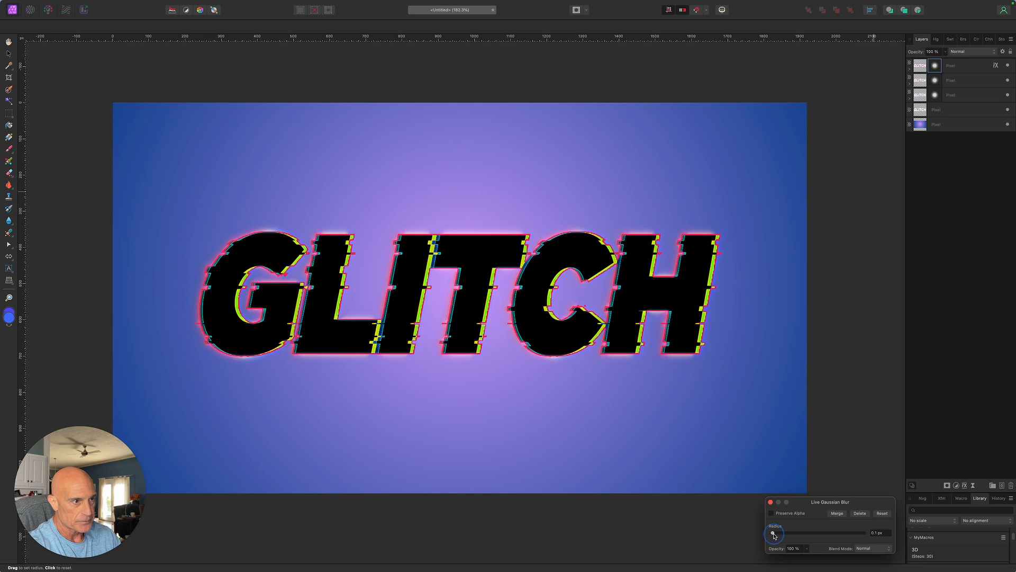
{"action": "left_click_drag", "start_coordinate": [774, 534], "coordinate": [775, 533]}
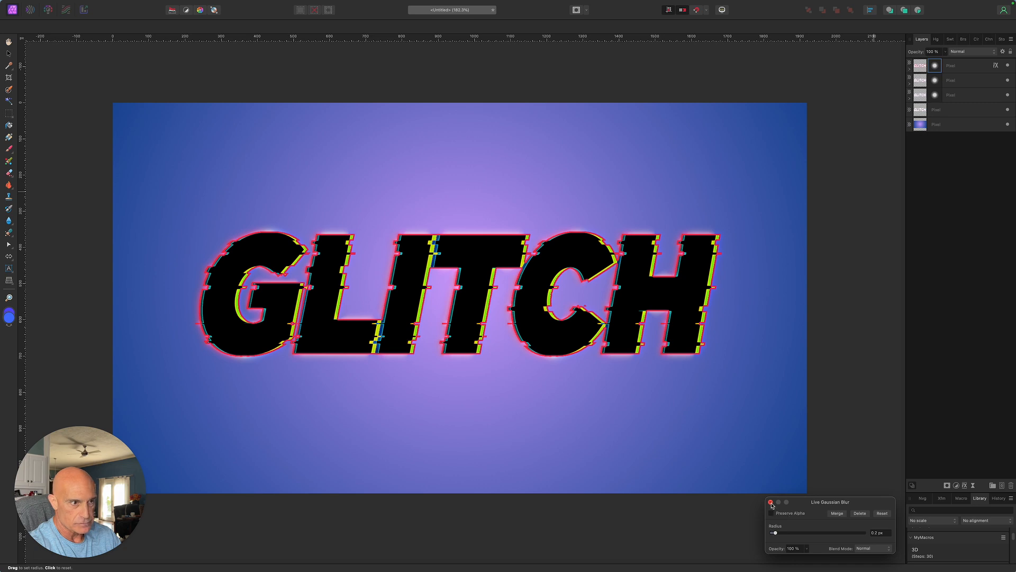
{"action": "left_click", "coordinate": [771, 502]}
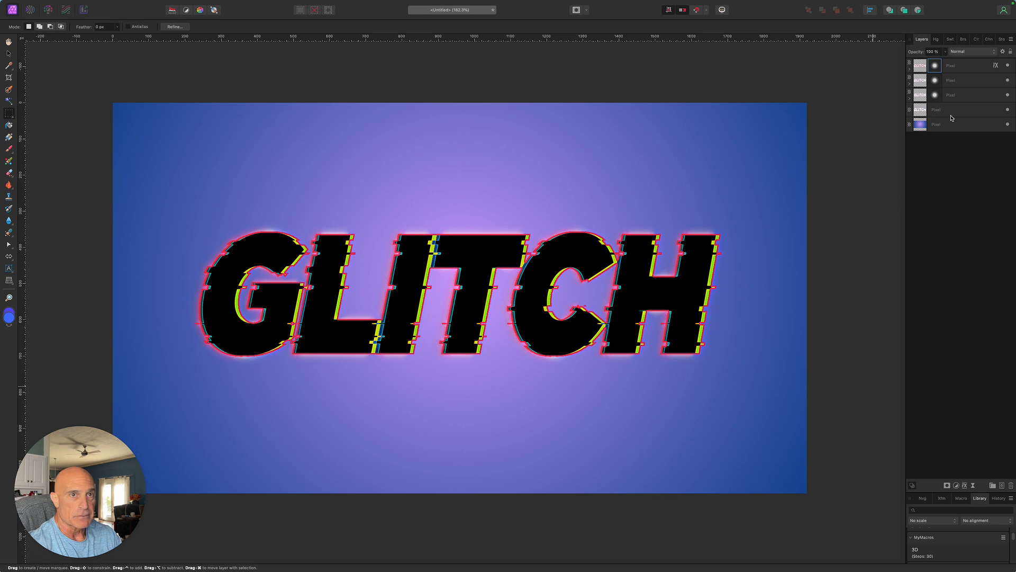
Duplicate the outlined GLITCH layer and set the copy's blend mode to Darken
{"action": "left_click", "coordinate": [974, 68]}
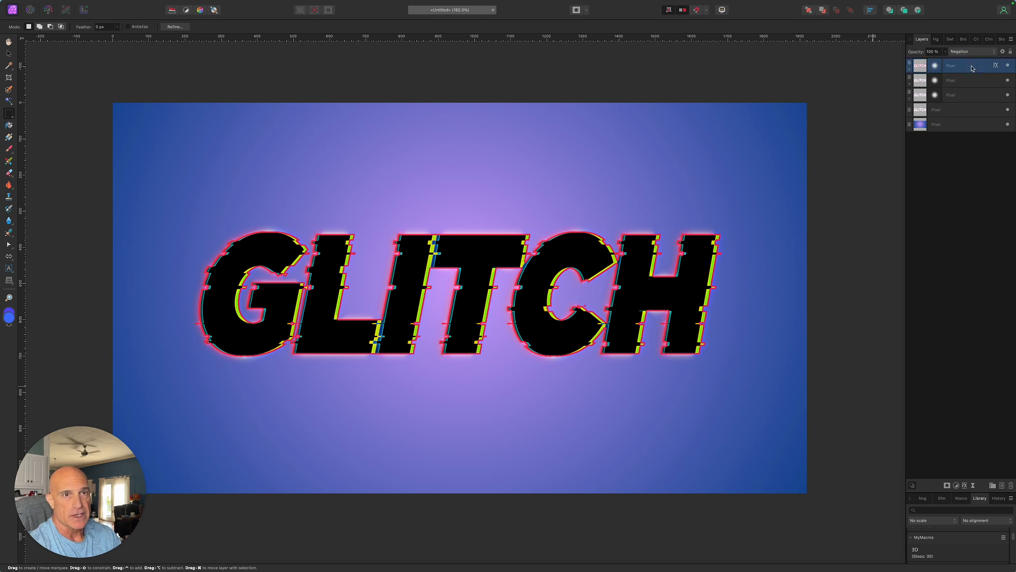
{"action": "right_click", "coordinate": [974, 67]}
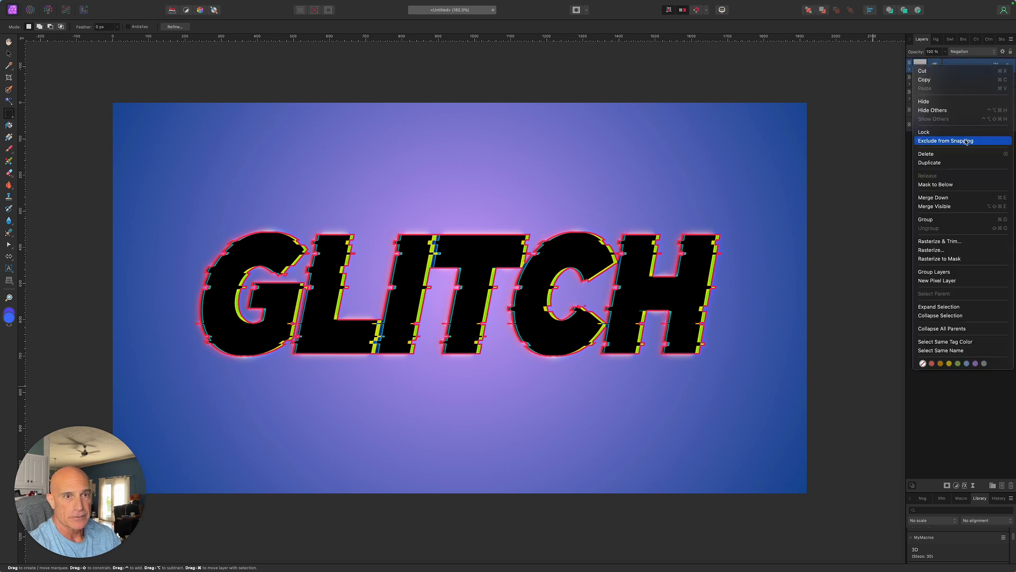
{"action": "left_click", "coordinate": [942, 163]}
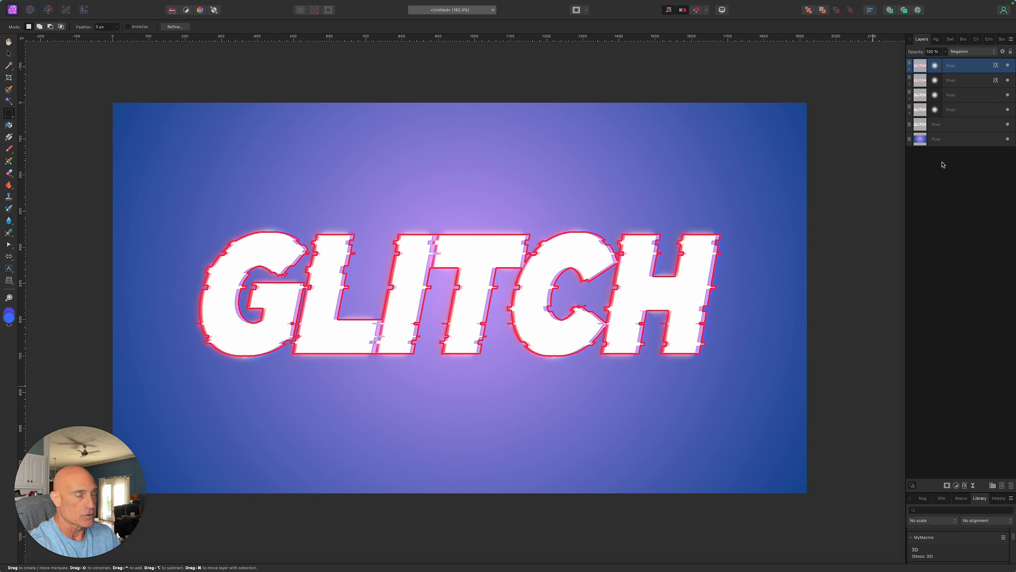
{"action": "left_click", "coordinate": [968, 53]}
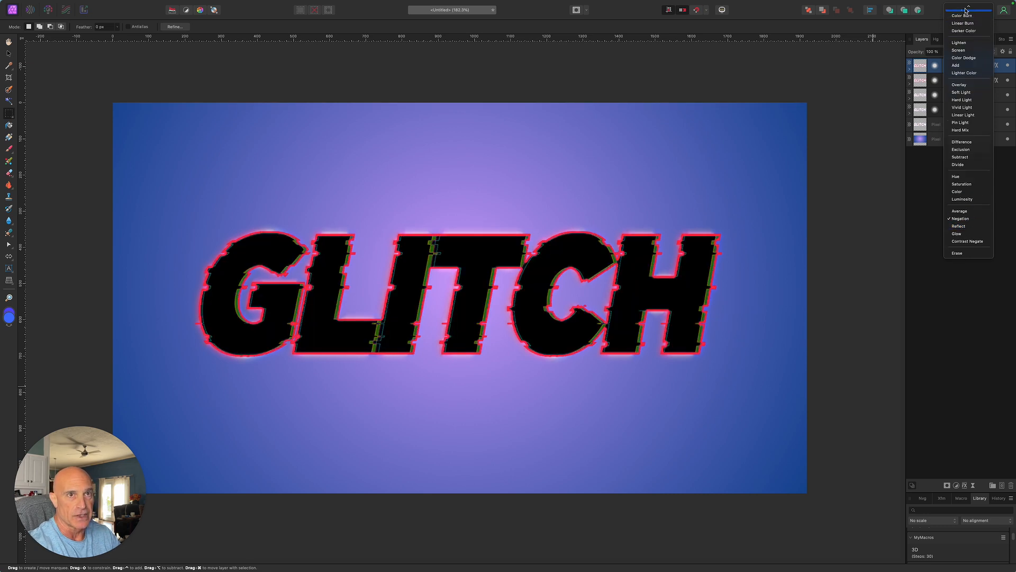
{"action": "left_click", "coordinate": [959, 24]}
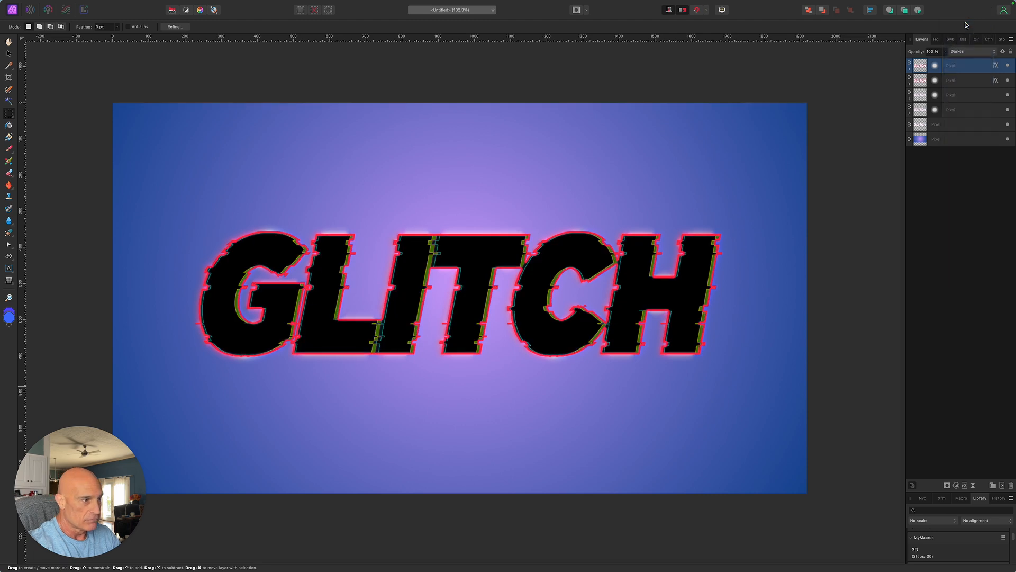